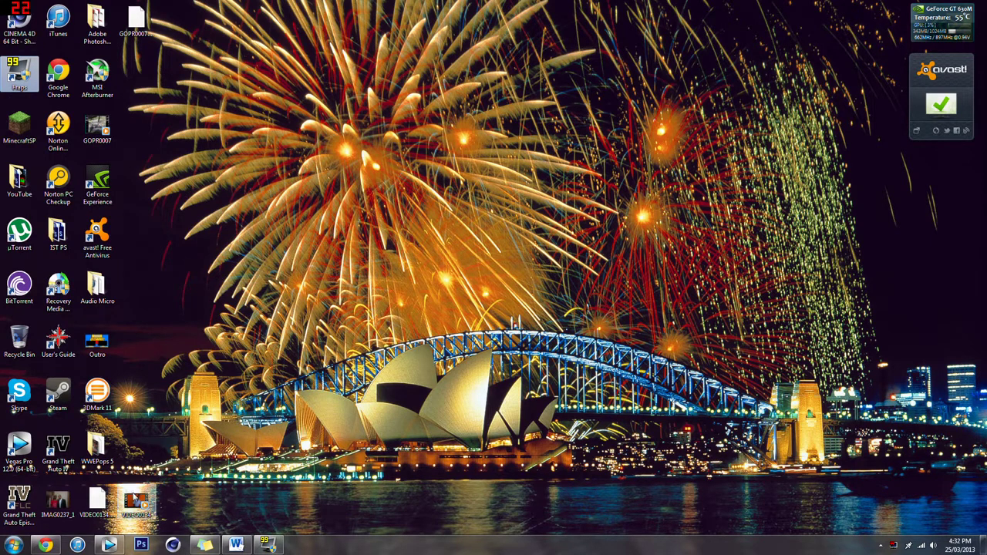
# Import the VIDEO0134 clip from the desktop into the Vegas Pro timeline at the start, keeping the current project video settings.
pyautogui.click(135, 496)
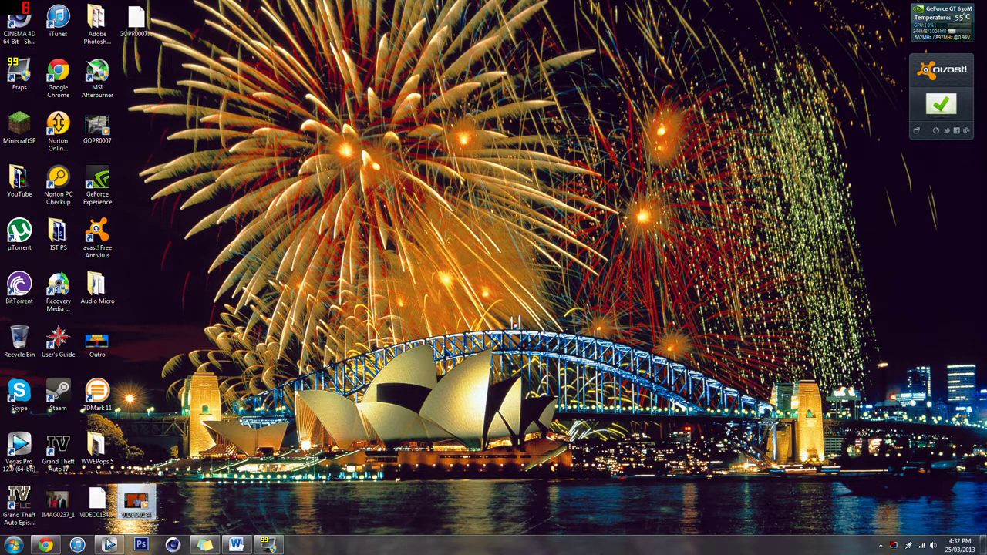
pyautogui.click(105, 547)
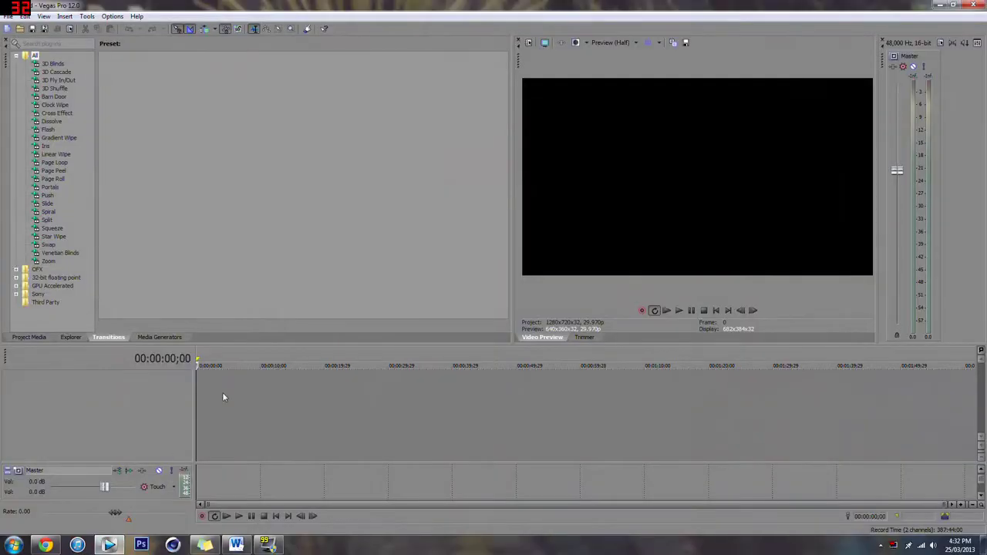
pyautogui.moveTo(199, 478); pyautogui.dragTo(205, 465)
pyautogui.moveTo(200, 392); pyautogui.dragTo(250, 430)
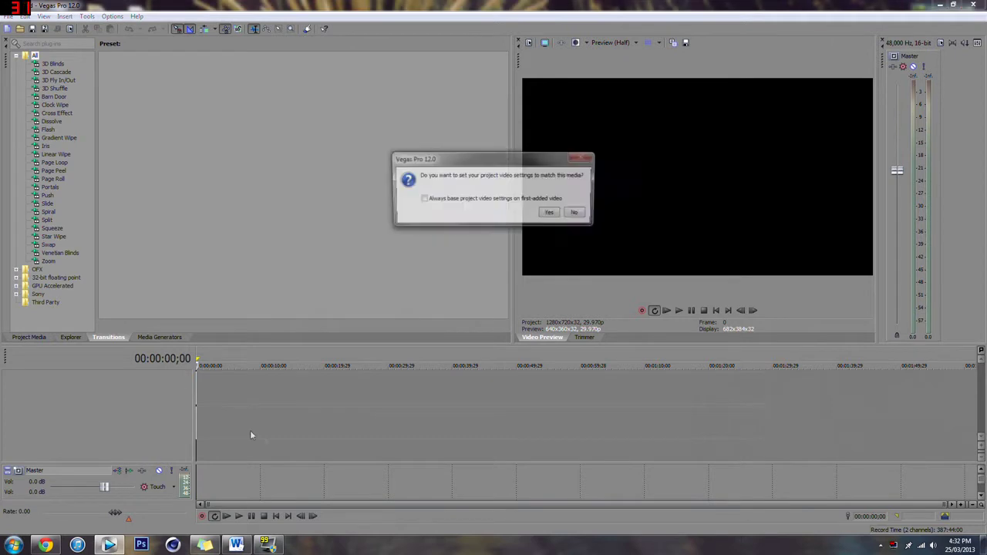
pyautogui.click(575, 216)
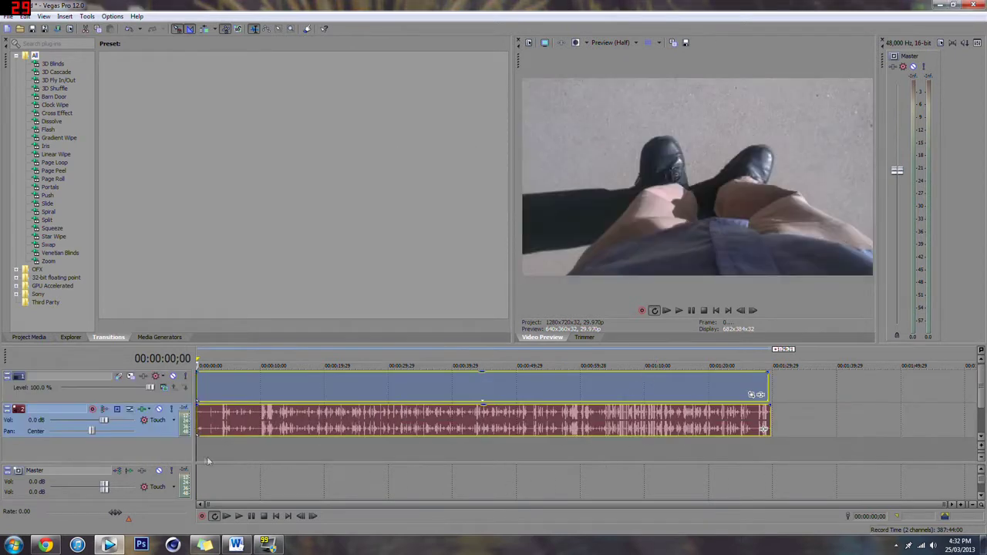
# Split the video clip and its audio at 00:00:27;25.
pyautogui.click(391, 457)
pyautogui.scroll(3, 556, 445)
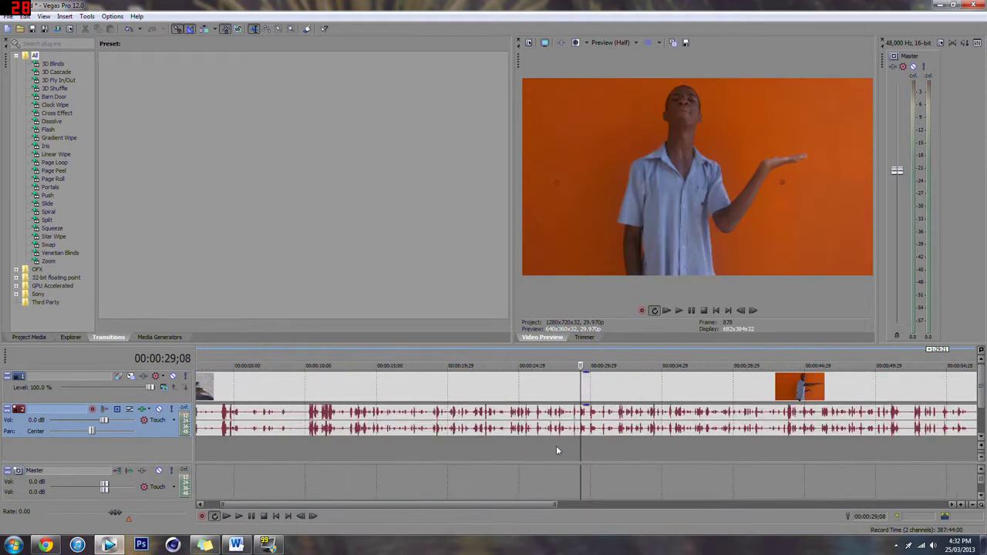
pyautogui.click(554, 440)
pyautogui.scroll(-3, 636, 448)
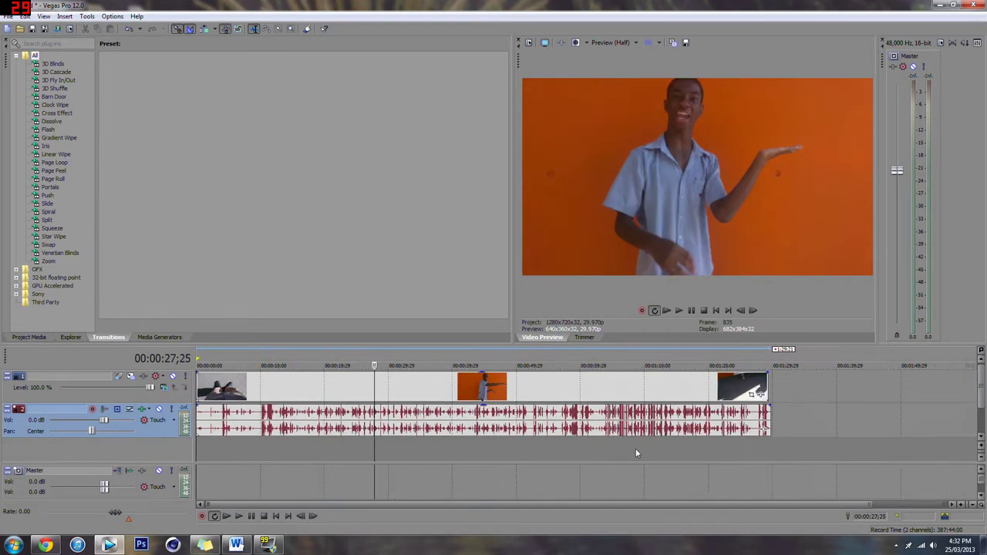
pyautogui.press('s')
pyautogui.click(336, 416)
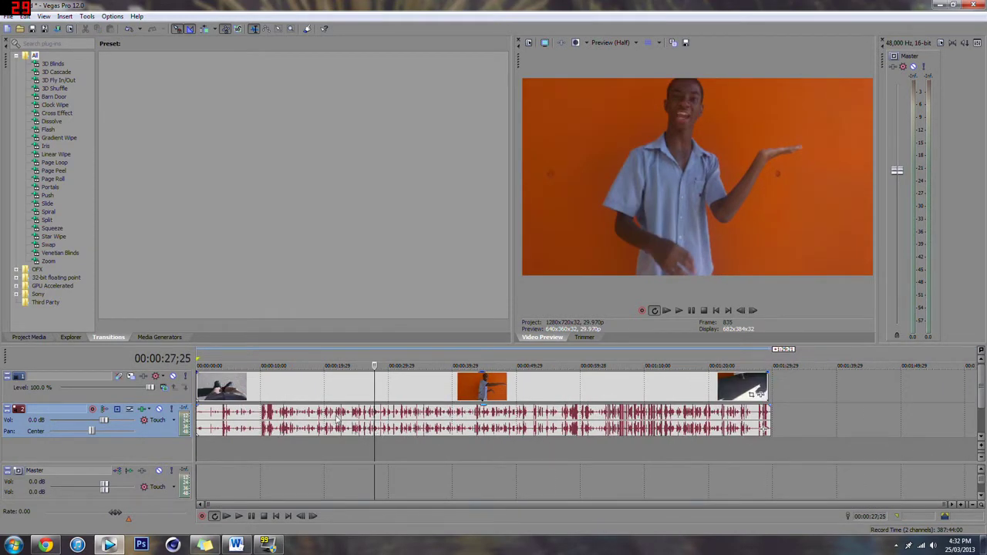
pyautogui.press('Home')
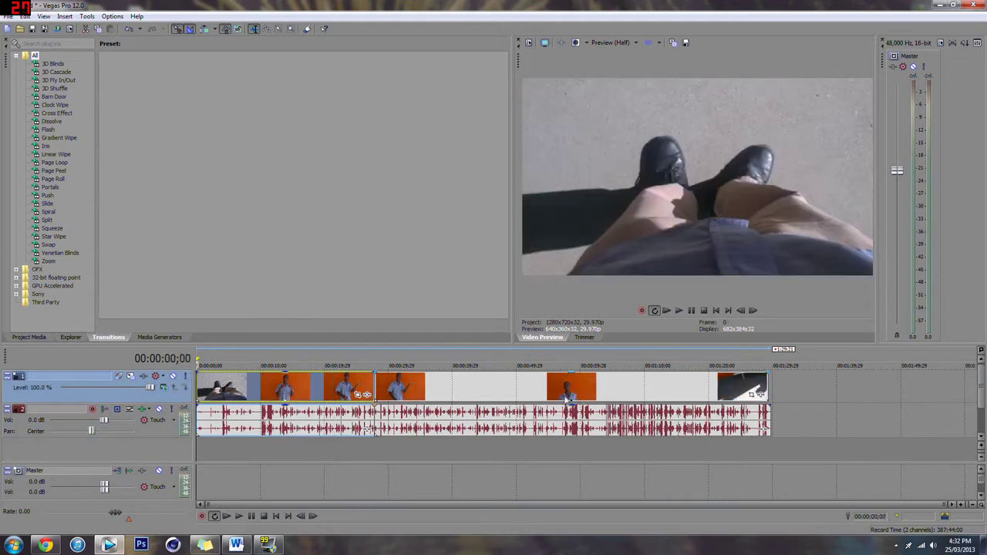
# Delete the part before the split and move the remaining clip with its audio to the start of the timeline.
pyautogui.click(322, 389)
pyautogui.press('Delete')
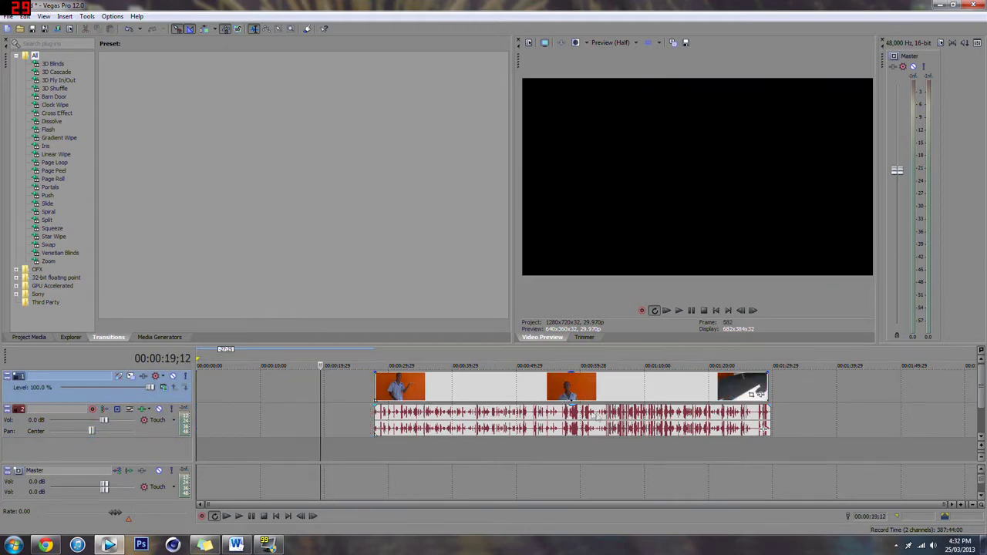
pyautogui.click(207, 423)
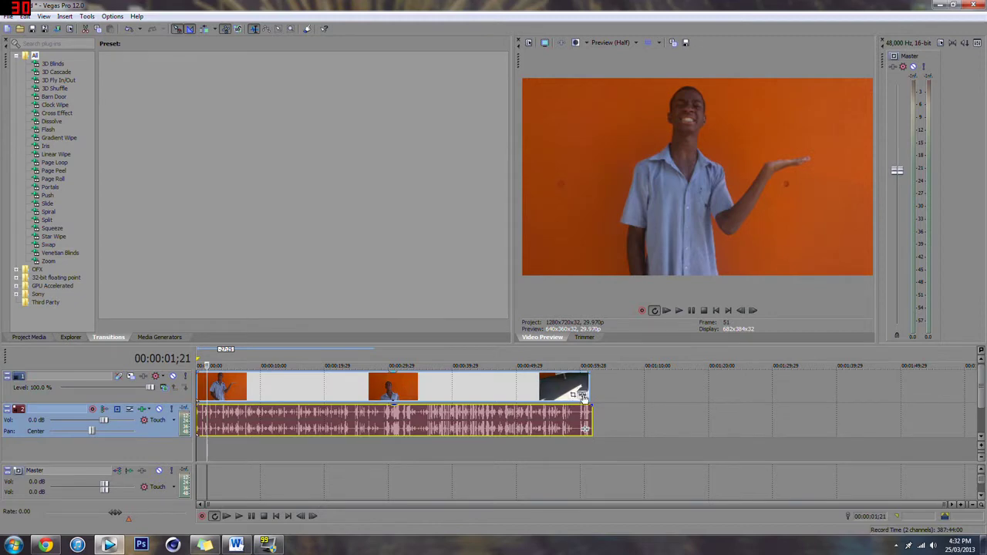
# Add the Sony Chroma Keyer effect to the video clip.
pyautogui.click(584, 397)
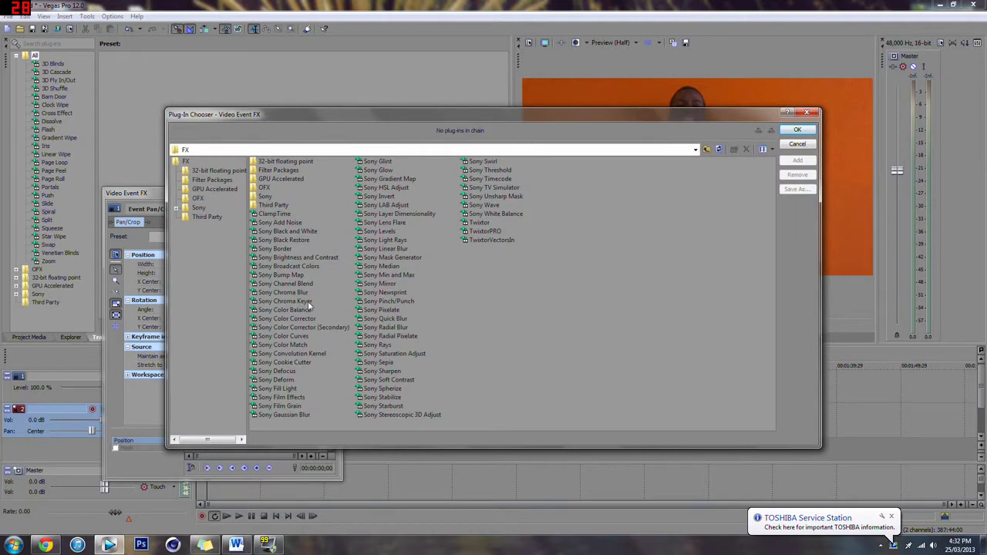
pyautogui.doubleClick(308, 303)
pyautogui.click(795, 131)
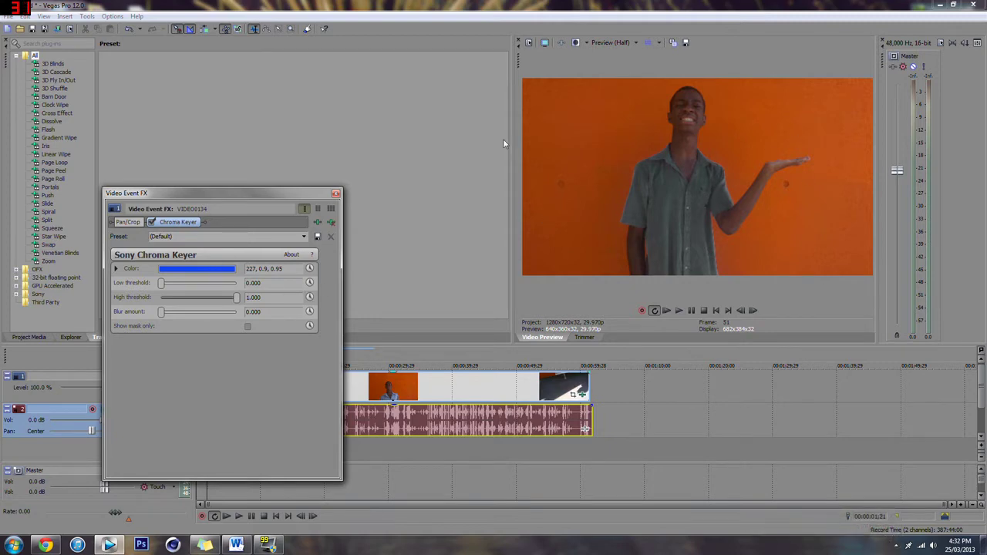
# Sample the orange wall in the preview as the Chroma Keyer's key color, 23, 0.97, 0.65.
pyautogui.click(198, 269)
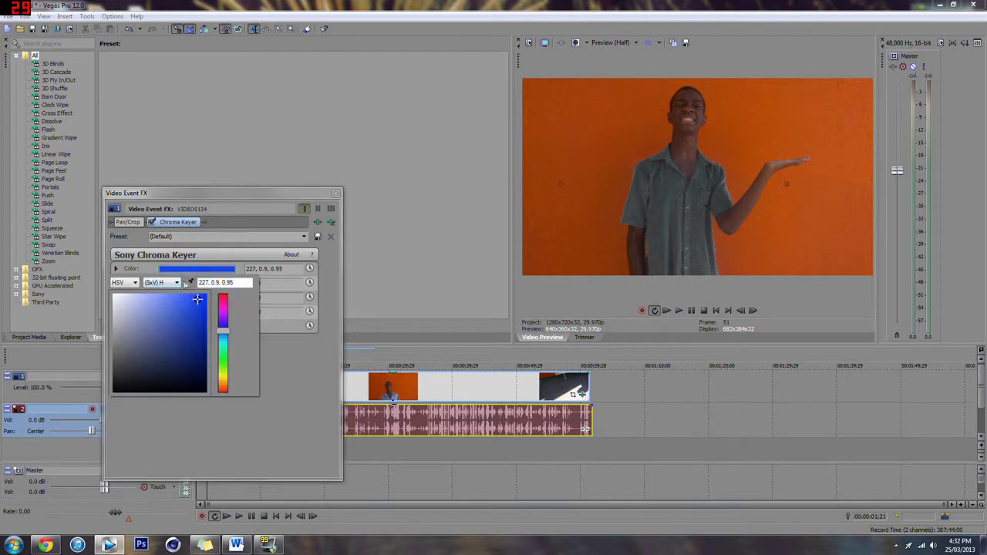
pyautogui.click(605, 130)
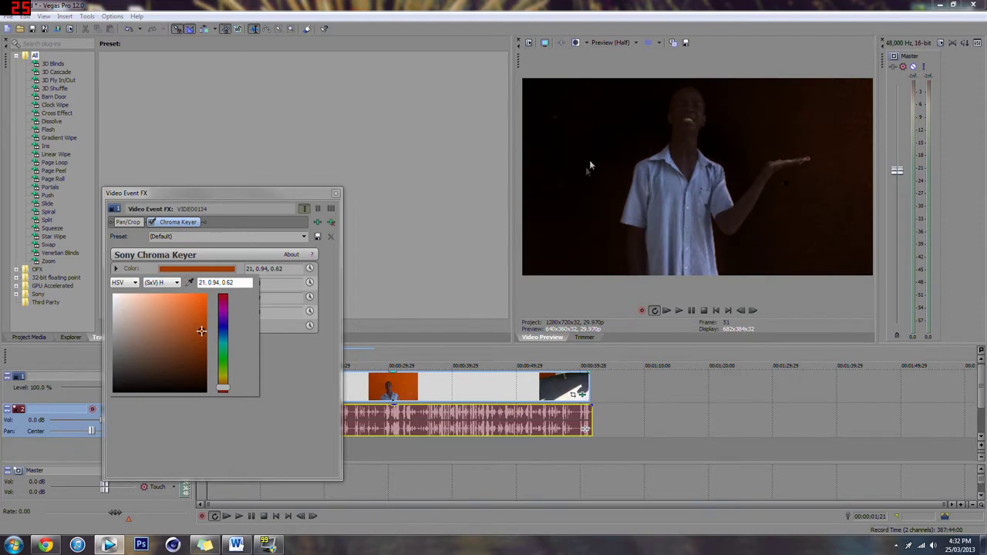
pyautogui.moveTo(201, 332)
pyautogui.mouseDown()
pyautogui.moveTo(199, 297)
pyautogui.moveTo(198, 335)
pyautogui.moveTo(197, 319)
pyautogui.mouseUp()
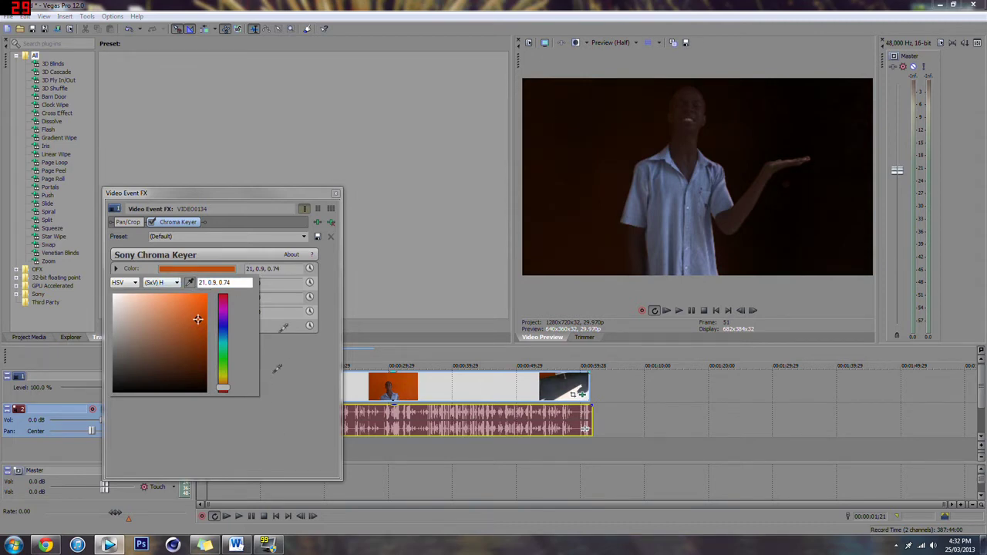
pyautogui.moveTo(198, 319)
pyautogui.mouseDown()
pyautogui.moveTo(205, 306)
pyautogui.moveTo(212, 313)
pyautogui.moveTo(63, 388)
pyautogui.moveTo(55, 417)
pyautogui.mouseUp()
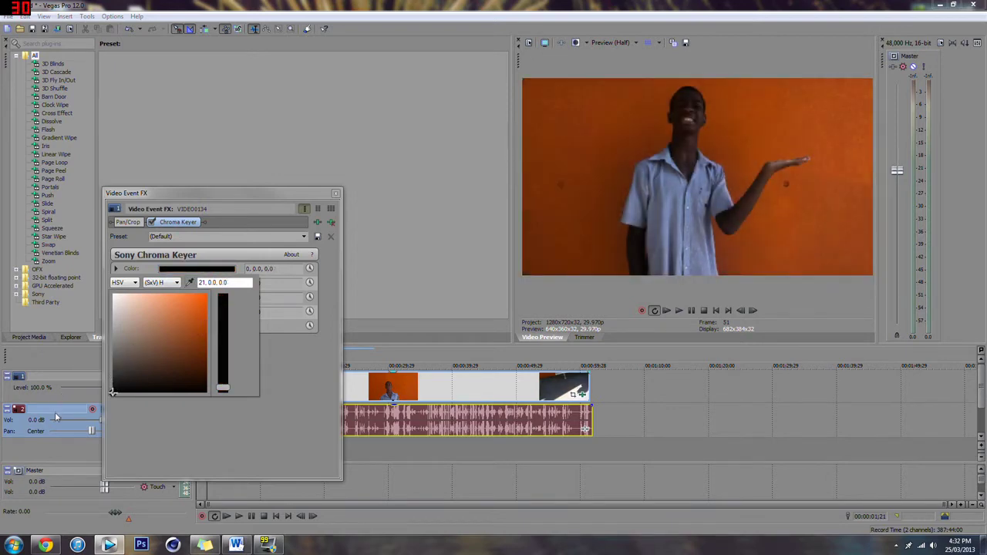
pyautogui.click(190, 282)
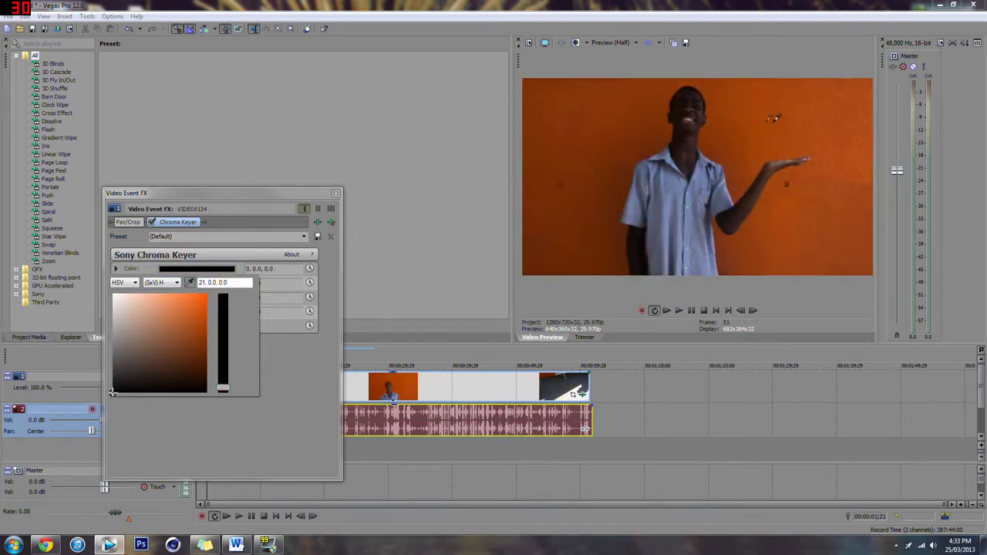
pyautogui.click(762, 133)
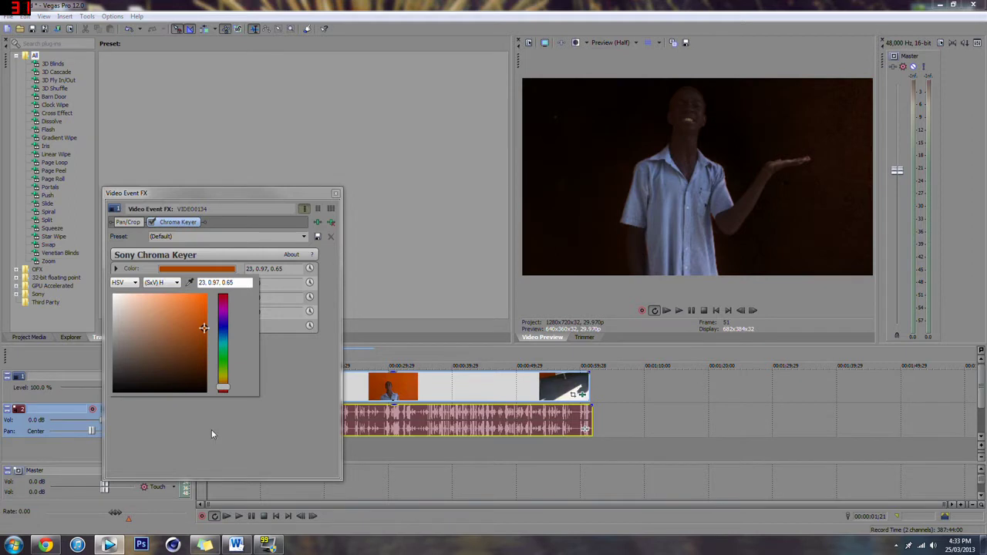
pyautogui.click(214, 428)
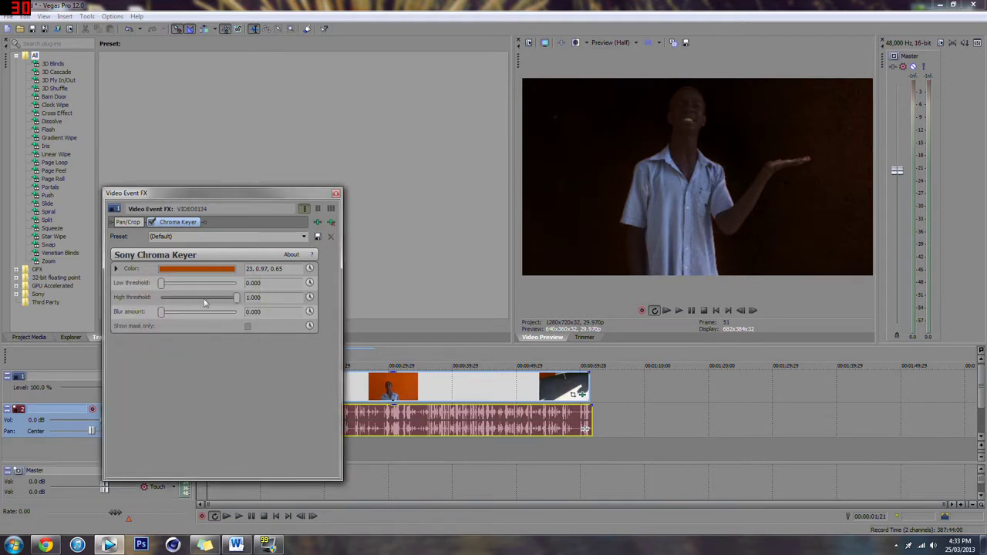
# Set the Chroma Keyer's low threshold to about 0.143 and blur amount to about 0.041, with the high threshold at 1.000.
pyautogui.moveTo(237, 301)
pyautogui.mouseDown()
pyautogui.moveTo(150, 299)
pyautogui.moveTo(238, 297)
pyautogui.mouseUp()
pyautogui.moveTo(160, 311); pyautogui.dragTo(171, 283)
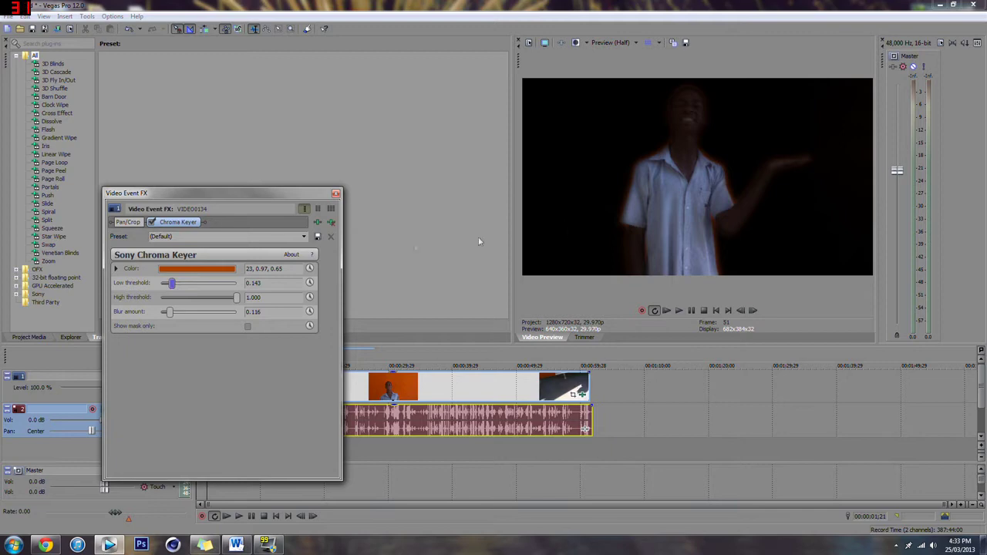
pyautogui.moveTo(171, 312); pyautogui.dragTo(165, 313)
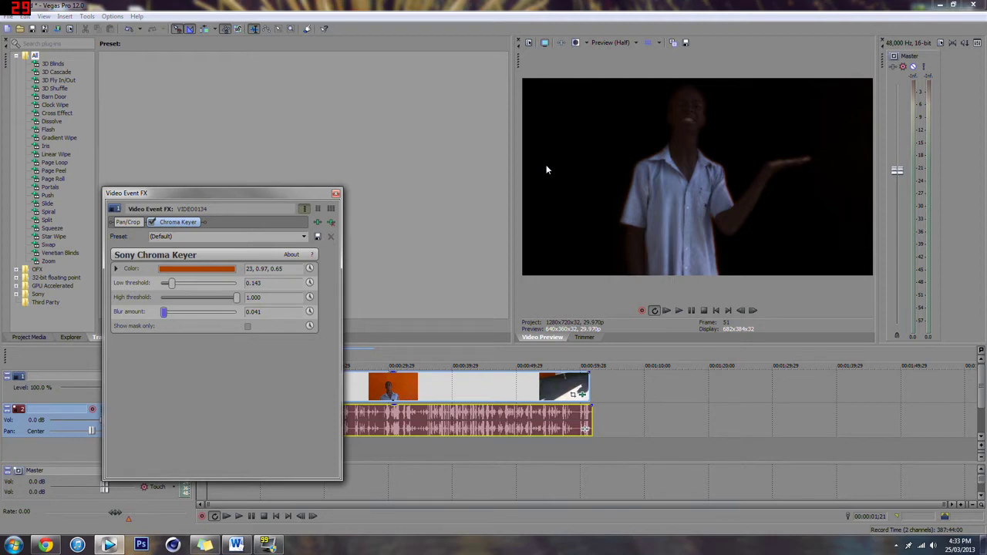
# Add the Sony Brightness and Contrast effect with contrast about 0.197 and contrast center about 0.789, and raise the brightness slightly.
pyautogui.click(318, 222)
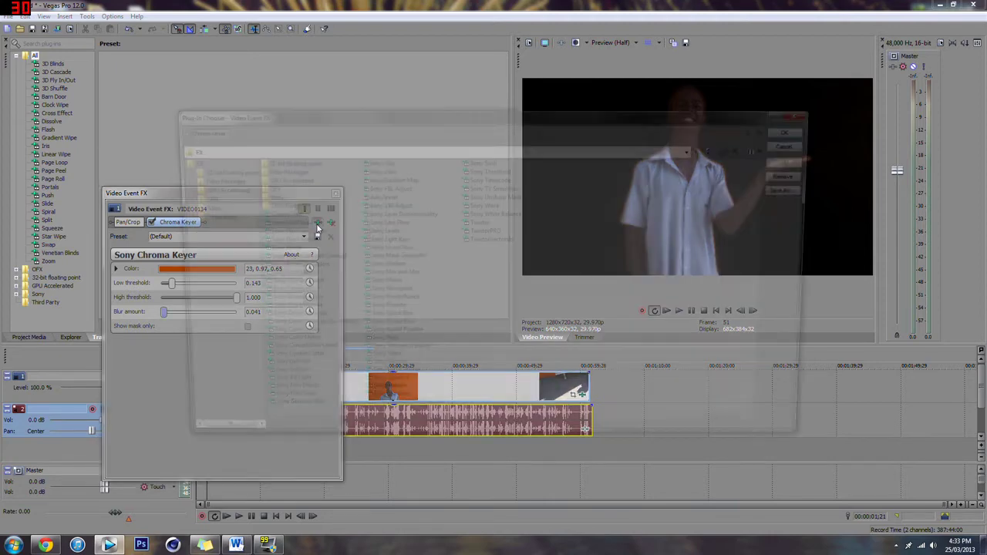
pyautogui.doubleClick(297, 257)
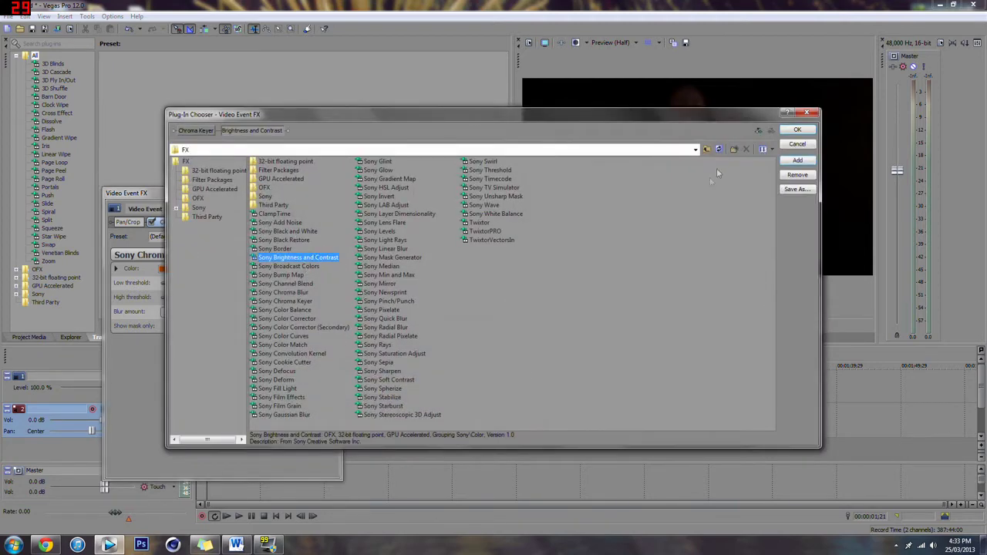
pyautogui.click(788, 133)
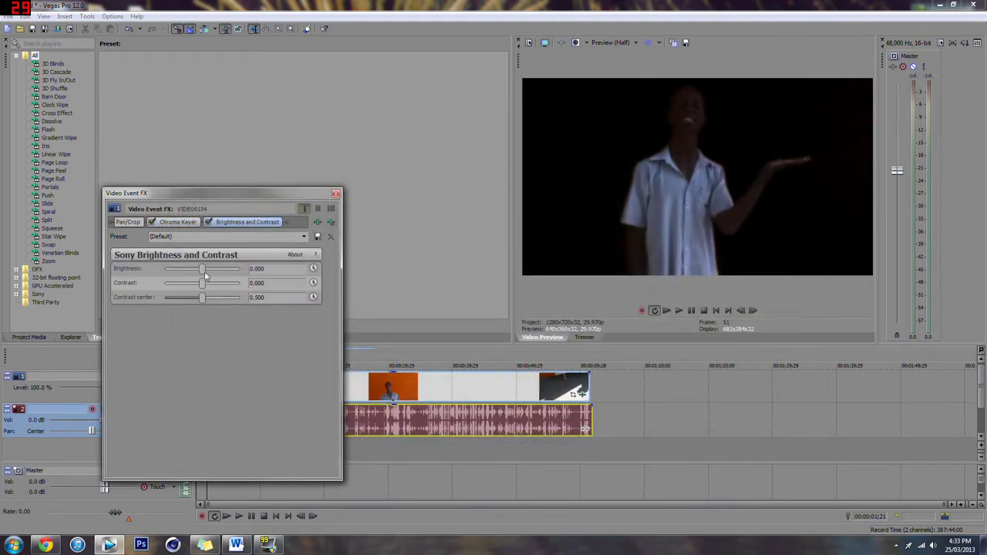
pyautogui.moveTo(205, 287)
pyautogui.mouseDown()
pyautogui.moveTo(218, 272)
pyautogui.moveTo(203, 299)
pyautogui.moveTo(239, 299)
pyautogui.moveTo(166, 299)
pyautogui.moveTo(224, 301)
pyautogui.moveTo(223, 270)
pyautogui.moveTo(134, 285)
pyautogui.moveTo(240, 284)
pyautogui.moveTo(200, 285)
pyautogui.moveTo(209, 285)
pyautogui.mouseUp()
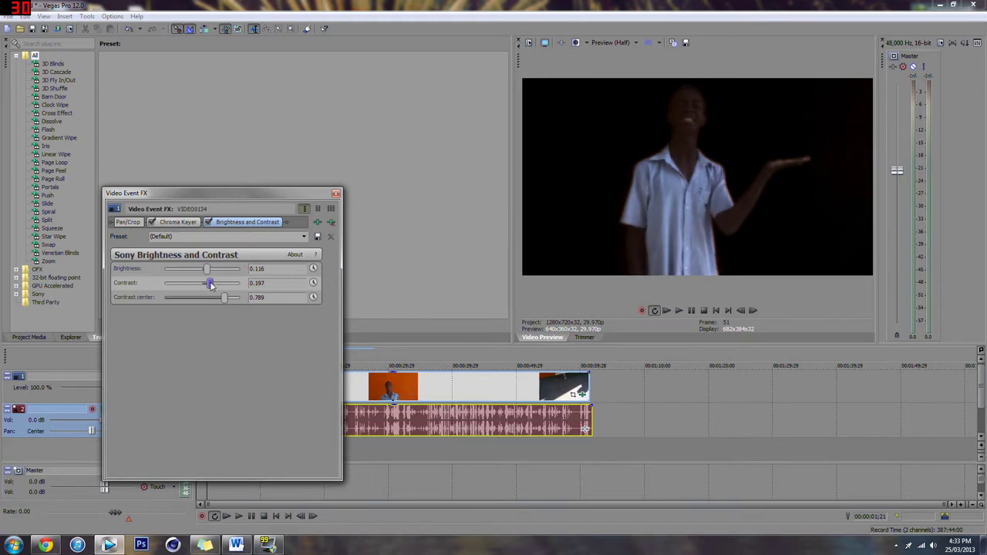
pyautogui.moveTo(205, 272)
pyautogui.mouseDown()
pyautogui.moveTo(222, 273)
pyautogui.moveTo(206, 277)
pyautogui.mouseUp()
# Temporarily disable the Chroma Keyer to resample its key color from the orange wall as 23, 0.98, 0.87, and re-enable it.
pyautogui.click(181, 225)
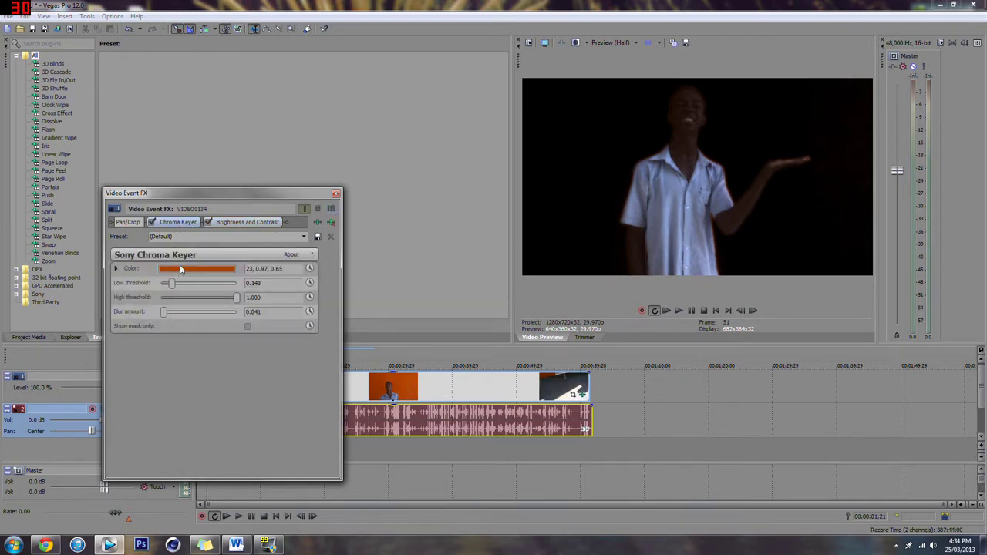
pyautogui.click(177, 269)
pyautogui.moveTo(204, 328)
pyautogui.mouseDown()
pyautogui.moveTo(205, 317)
pyautogui.moveTo(207, 344)
pyautogui.moveTo(207, 320)
pyautogui.moveTo(94, 270)
pyautogui.moveTo(100, 434)
pyautogui.mouseUp()
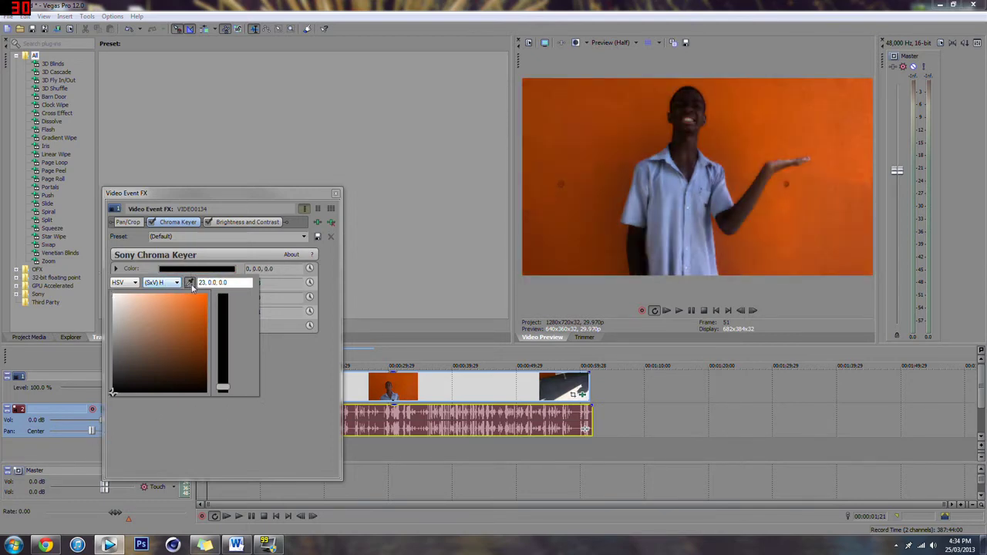
pyautogui.click(299, 392)
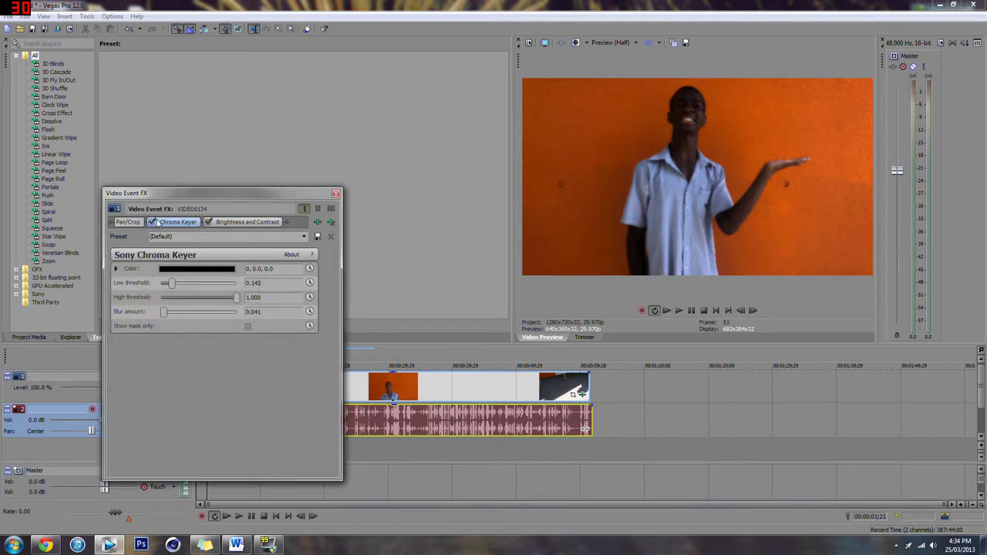
pyautogui.click(152, 222)
pyautogui.click(185, 270)
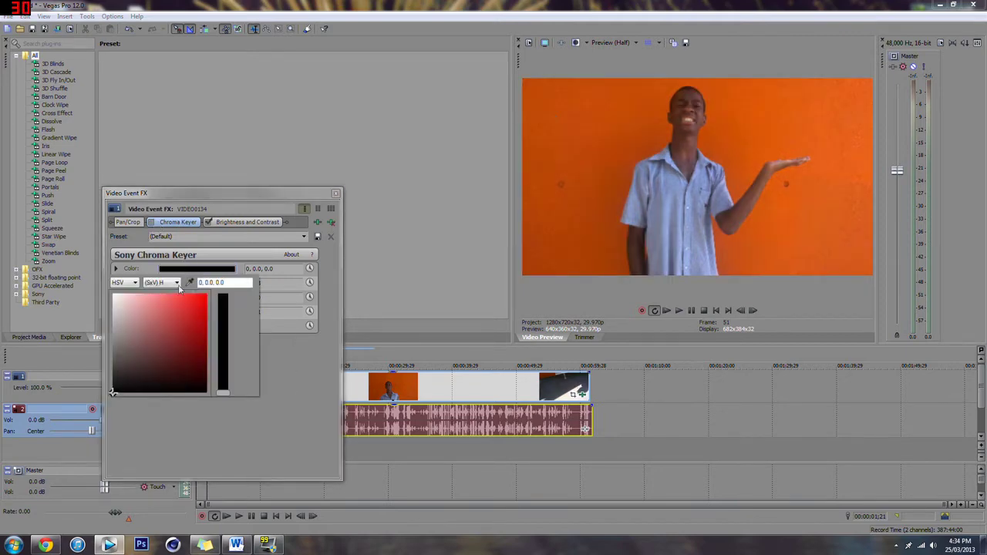
pyautogui.click(192, 284)
pyautogui.click(767, 134)
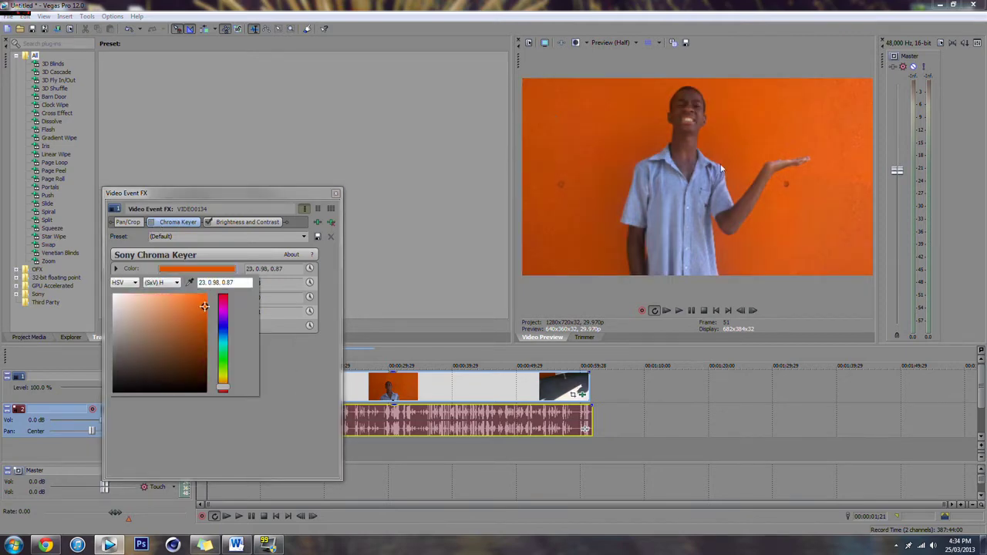
pyautogui.click(256, 414)
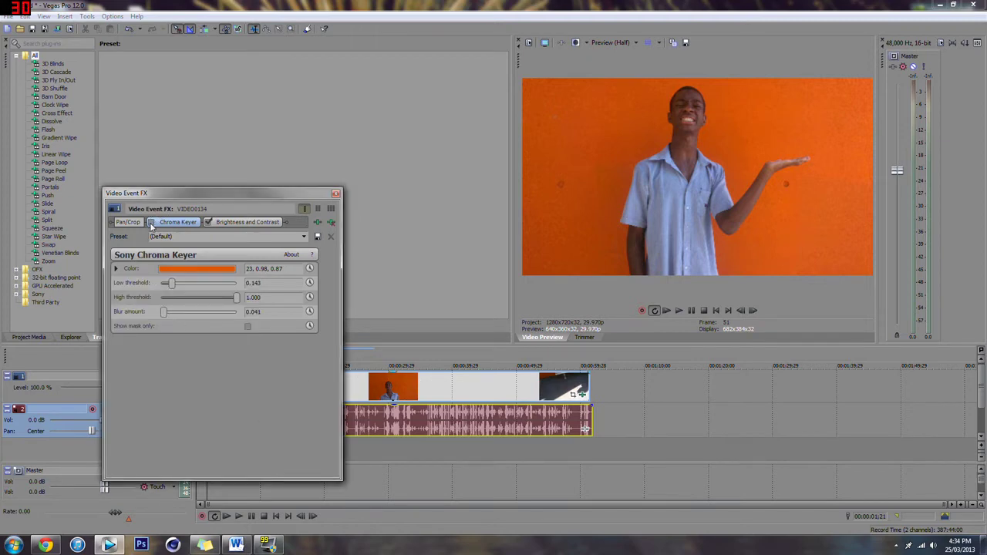
pyautogui.click(152, 223)
# Set the Chroma Keyer's low threshold to about 0.313 and blur amount to about 0.082, and play back the keyed clip.
pyautogui.moveTo(173, 284)
pyautogui.mouseDown()
pyautogui.moveTo(197, 284)
pyautogui.moveTo(188, 284)
pyautogui.mouseUp()
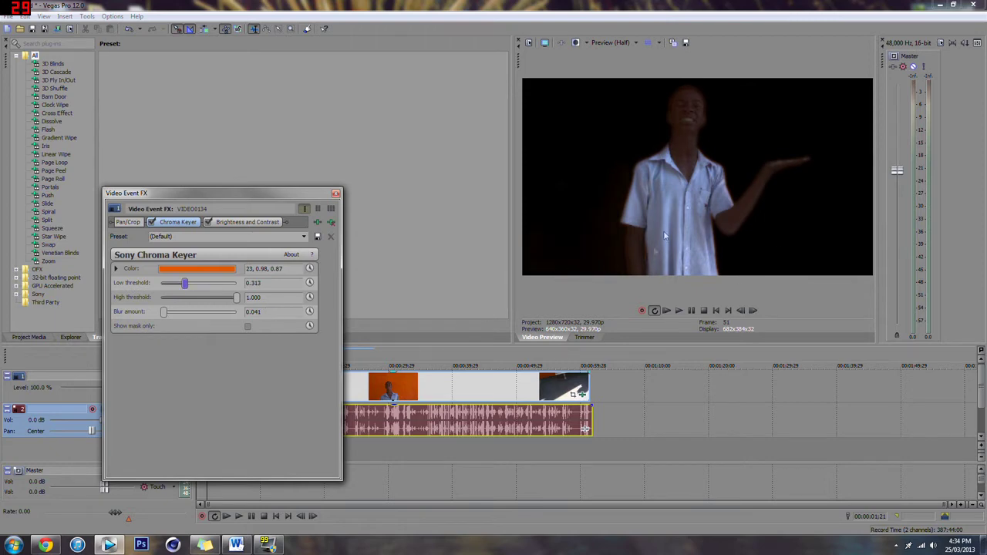
pyautogui.moveTo(163, 312)
pyautogui.mouseDown()
pyautogui.moveTo(199, 311)
pyautogui.moveTo(171, 312)
pyautogui.mouseUp()
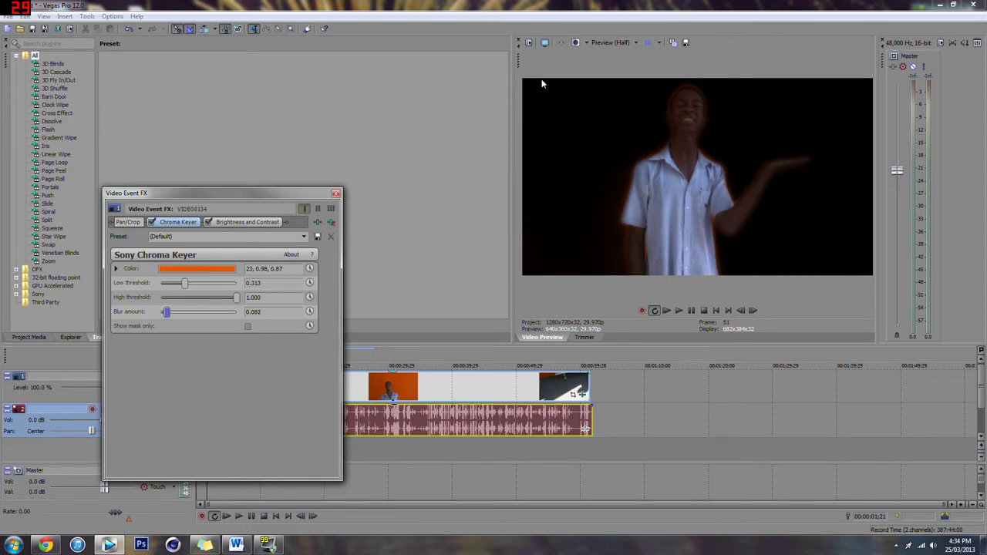
pyautogui.click(335, 194)
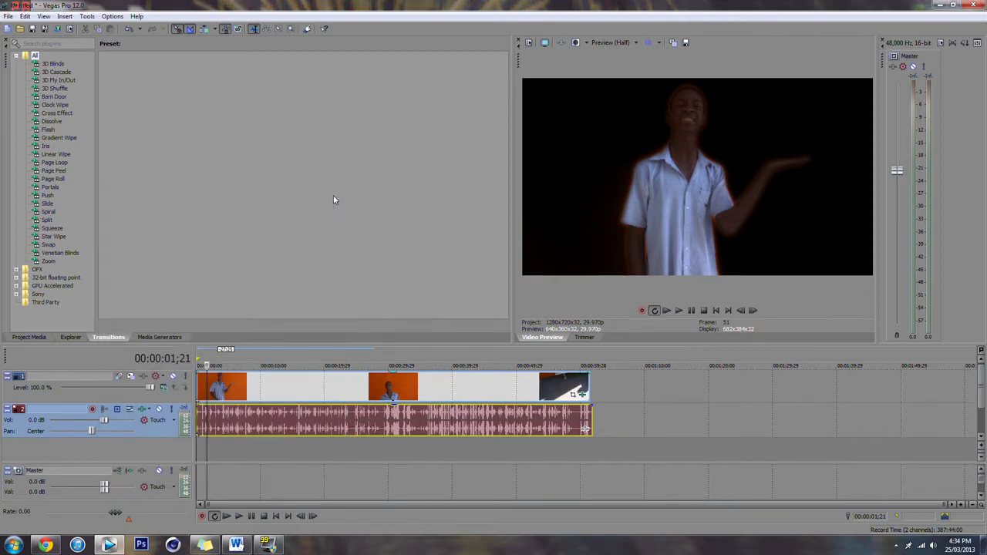
pyautogui.click(679, 311)
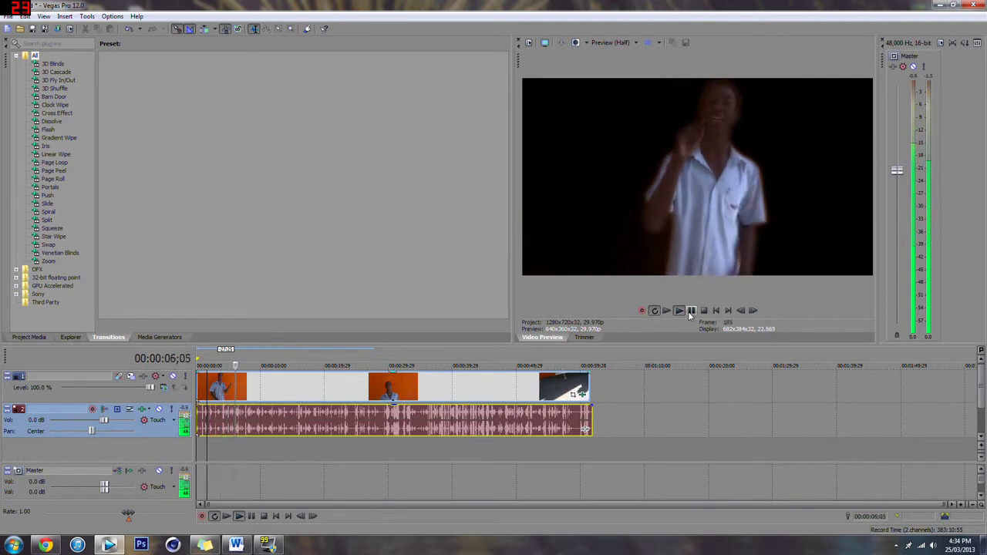
# Show only the Chroma Keyer's mask, play a short section to inspect it, and return to the normal keyed view.
pyautogui.click(690, 313)
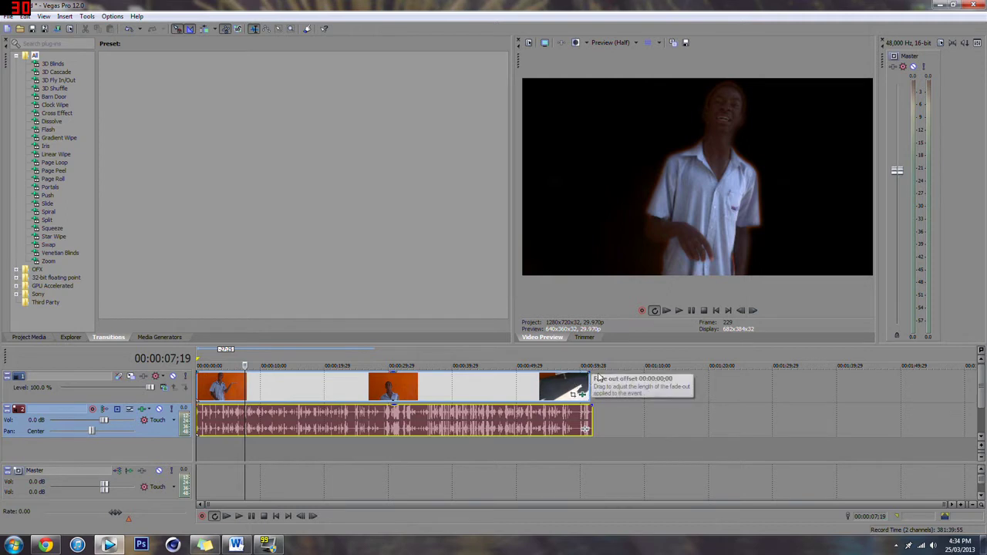
pyautogui.click(576, 395)
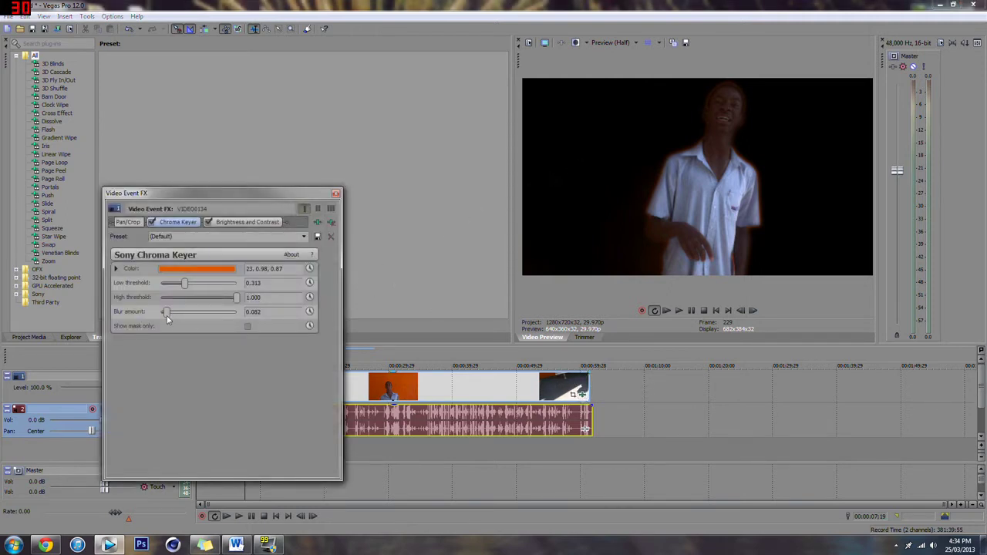
pyautogui.click(248, 328)
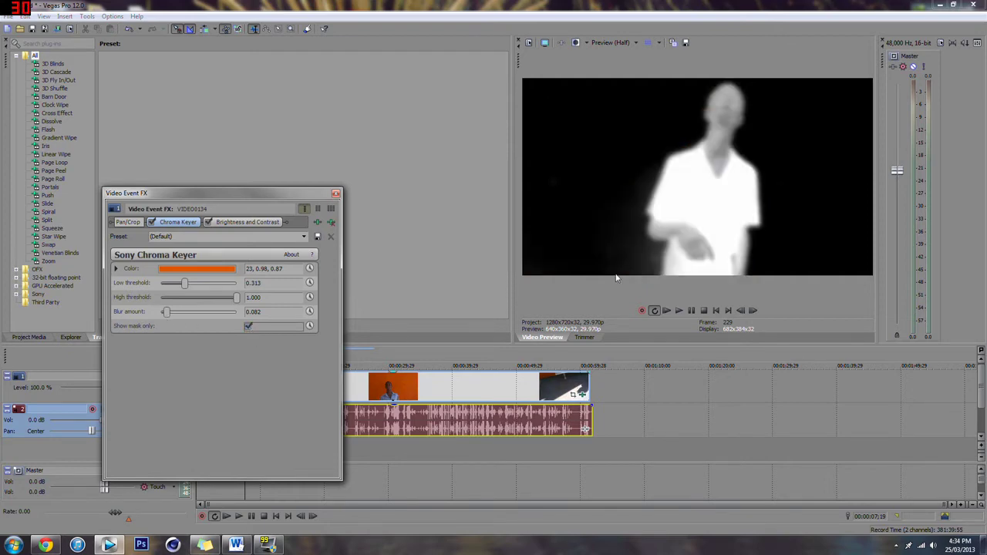
pyautogui.click(679, 311)
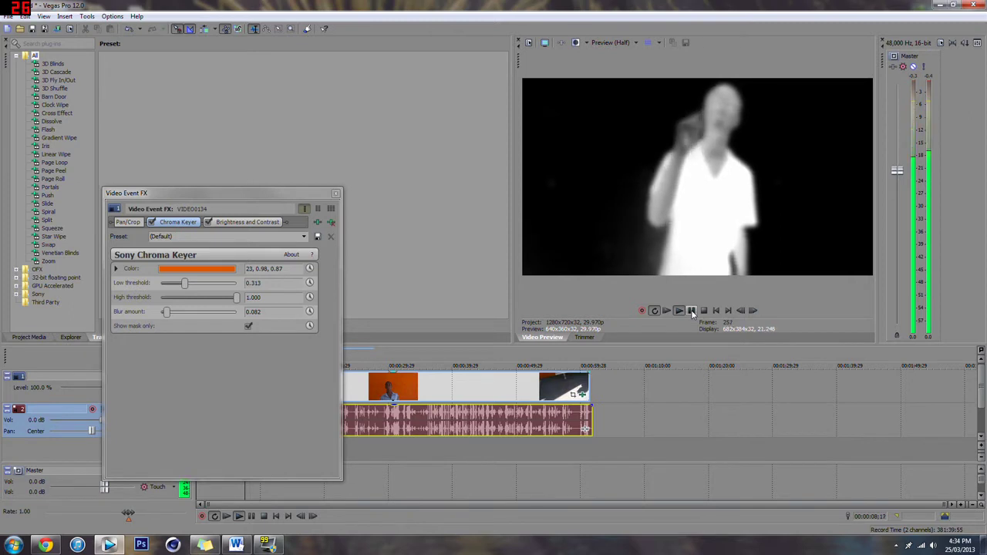
pyautogui.click(691, 311)
pyautogui.click(248, 326)
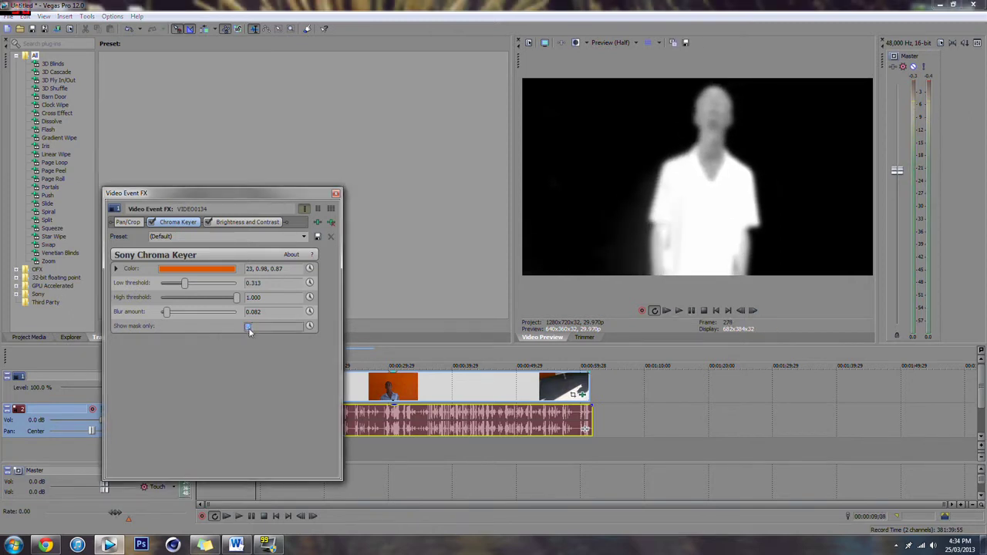
# Reduce the Chroma Keyer's blur amount to about 0.027 and the Brightness and Contrast effect's brightness to about 0.116.
pyautogui.moveTo(168, 314); pyautogui.dragTo(163, 315)
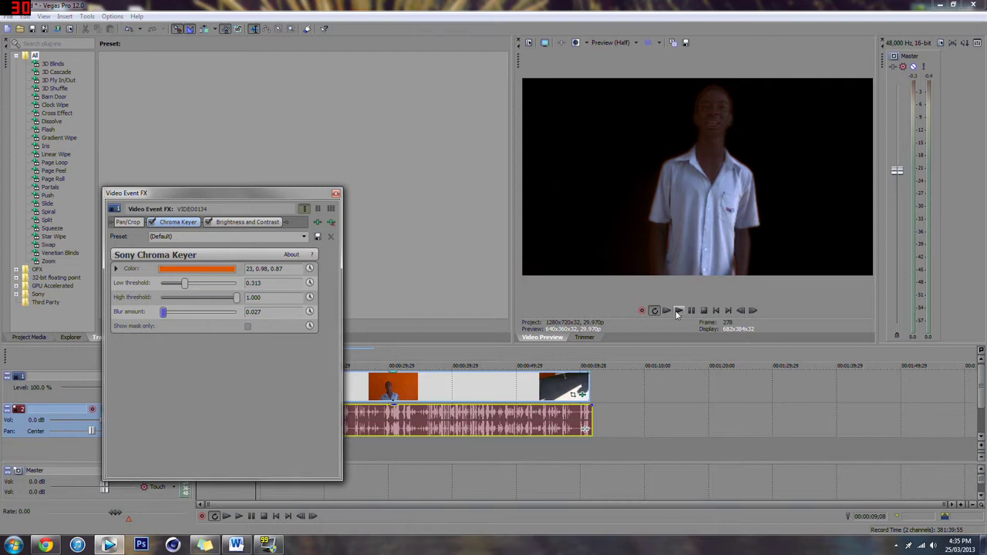
pyautogui.click(678, 311)
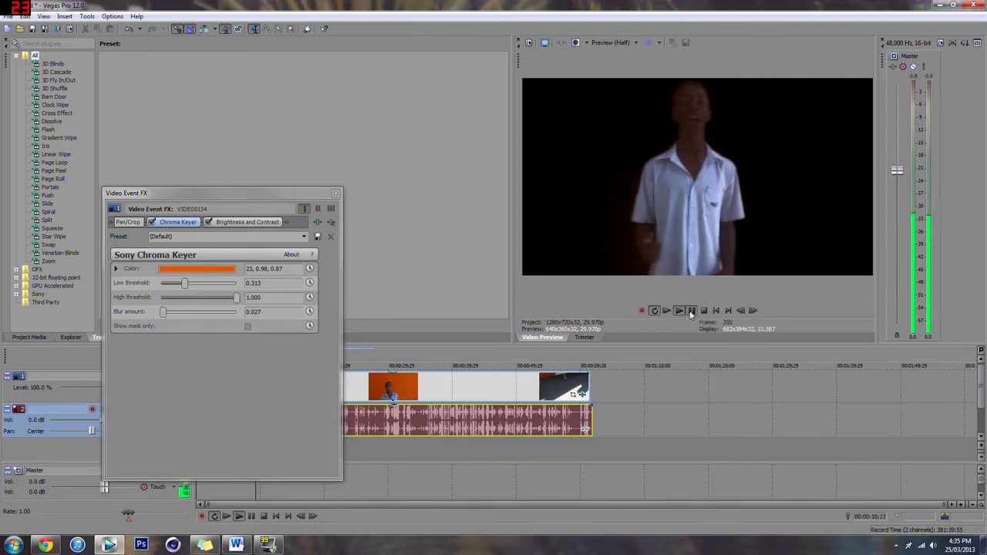
pyautogui.click(691, 311)
pyautogui.click(246, 222)
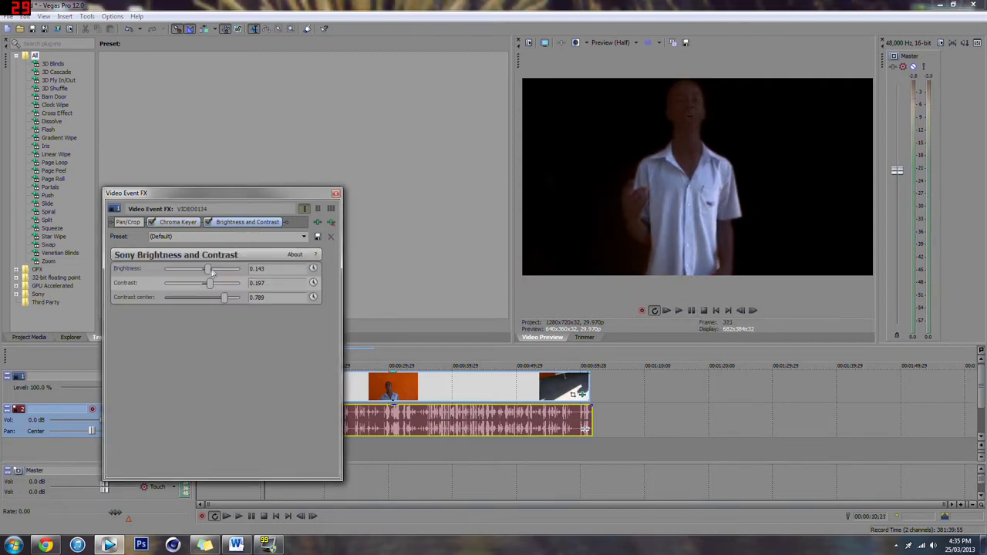
pyautogui.moveTo(208, 269); pyautogui.dragTo(206, 271)
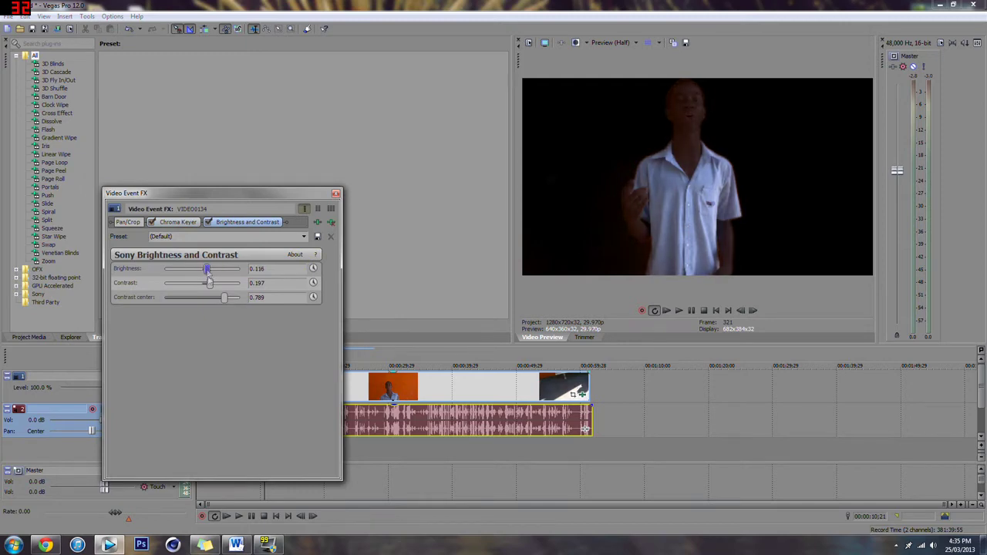
# Add the Sony Color Curves effect to the clip's effect chain.
pyautogui.click(317, 222)
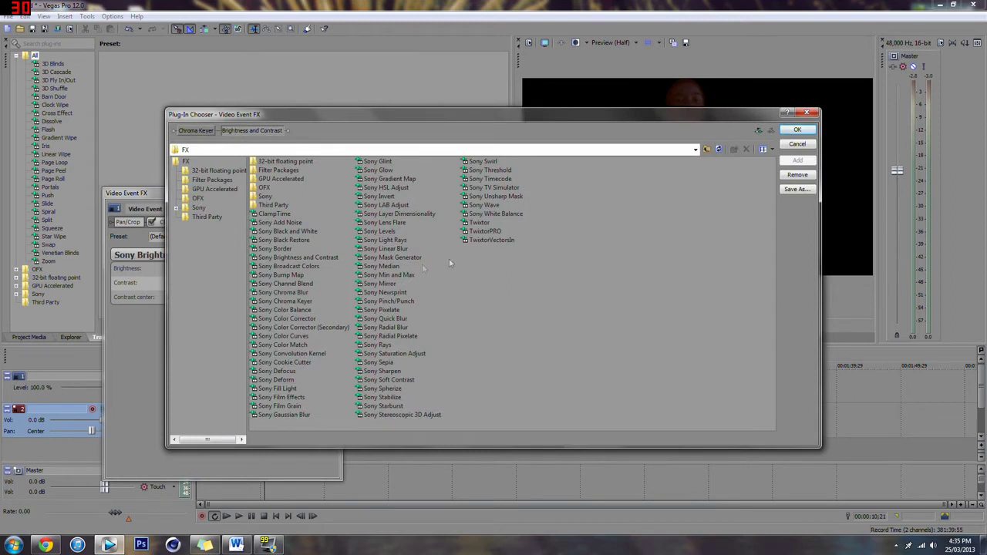
pyautogui.doubleClick(283, 335)
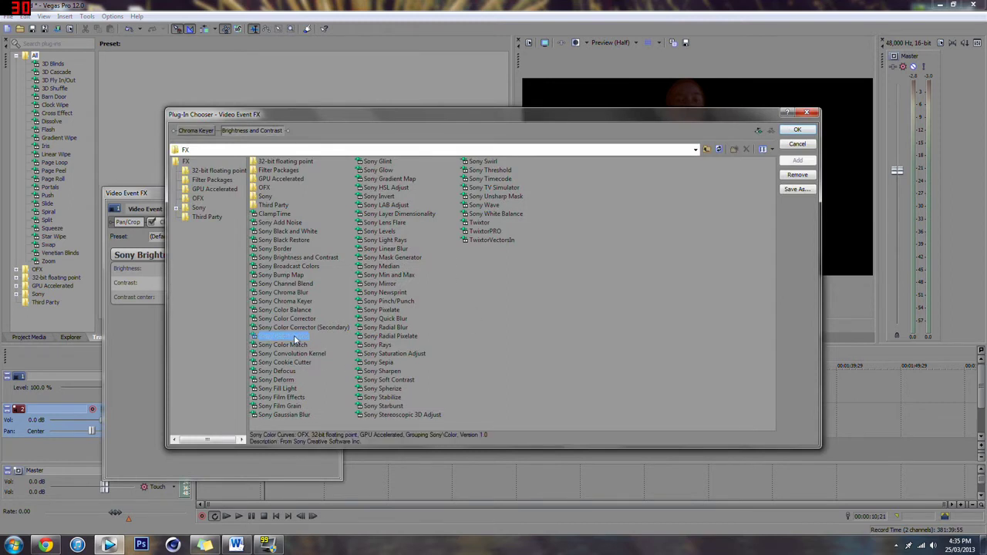
pyautogui.click(797, 130)
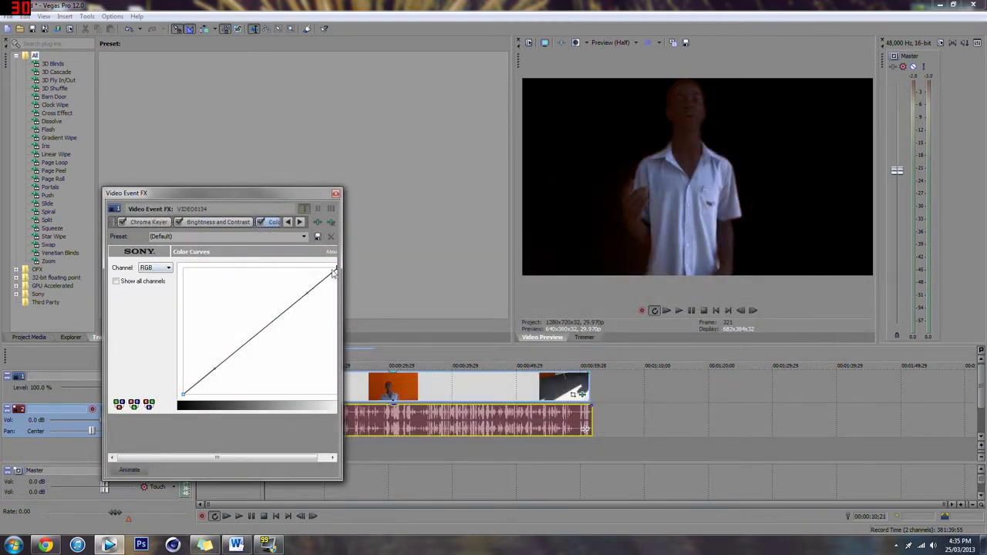
# Bend the RGB color curve into an S shape, play back the clip to check it, and close the effect settings.
pyautogui.moveTo(340, 420); pyautogui.dragTo(409, 389)
pyautogui.moveTo(305, 294); pyautogui.dragTo(252, 268)
pyautogui.moveTo(208, 376); pyautogui.dragTo(247, 367)
pyautogui.click(692, 311)
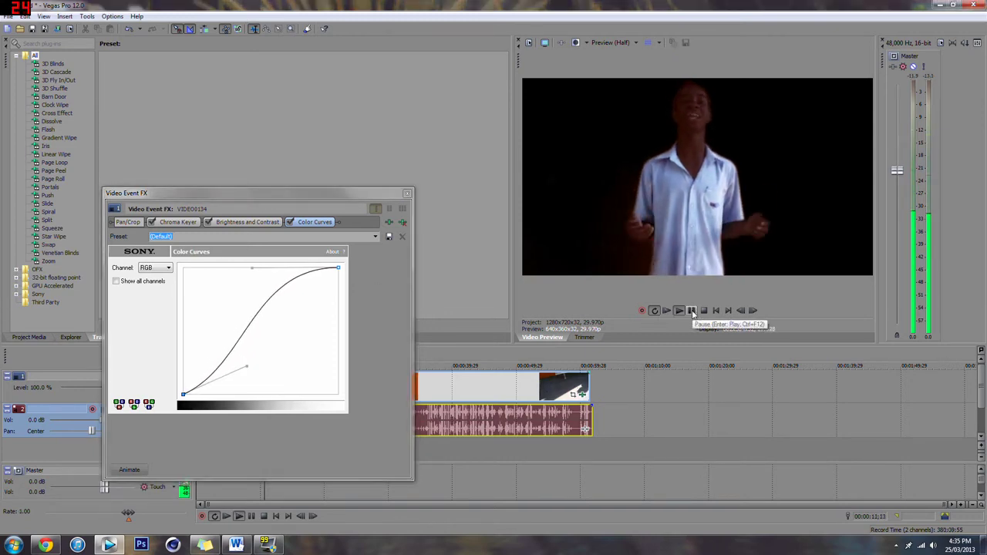
pyautogui.click(692, 310)
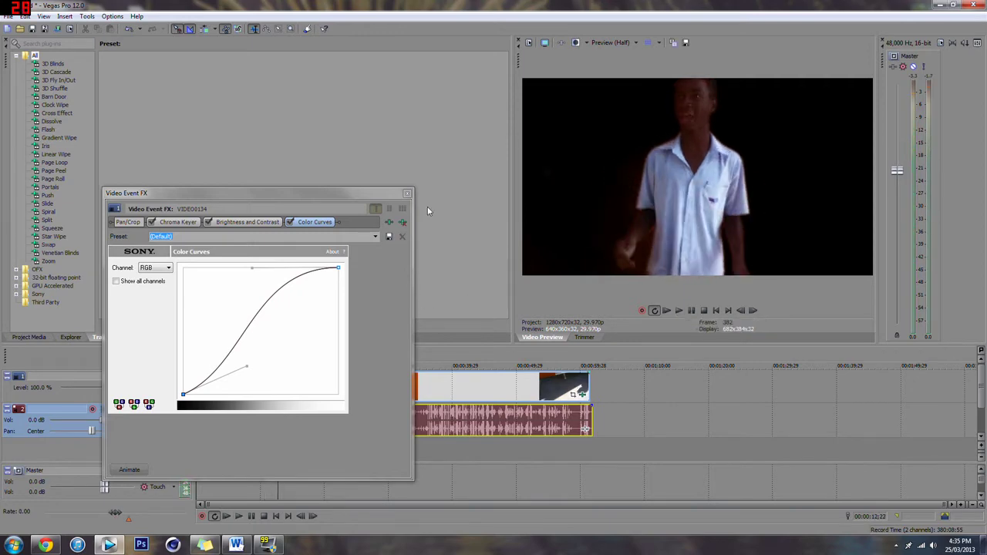
pyautogui.click(407, 194)
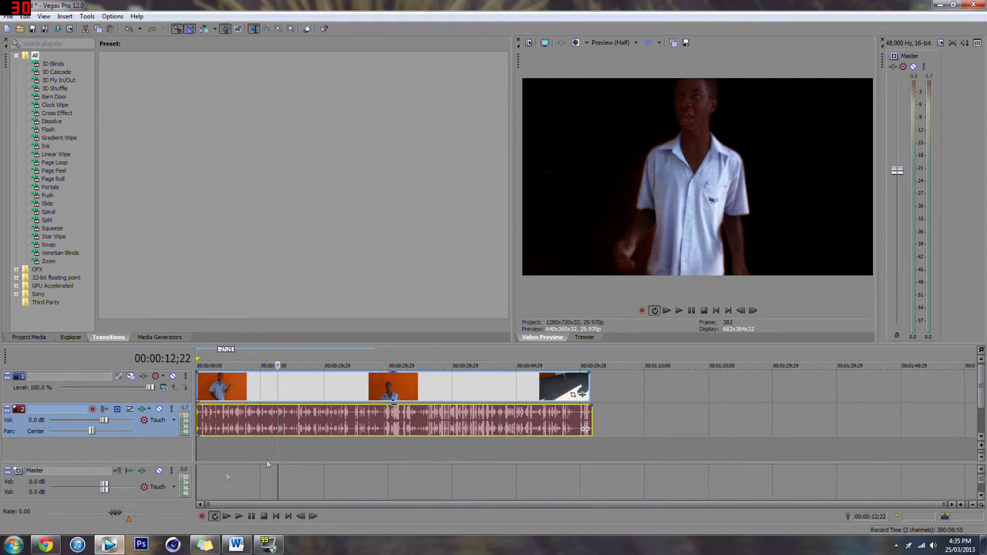
# Insert a new video track above the keyed clip's track and move the keyed clip up onto it.
pyautogui.press('super+d')
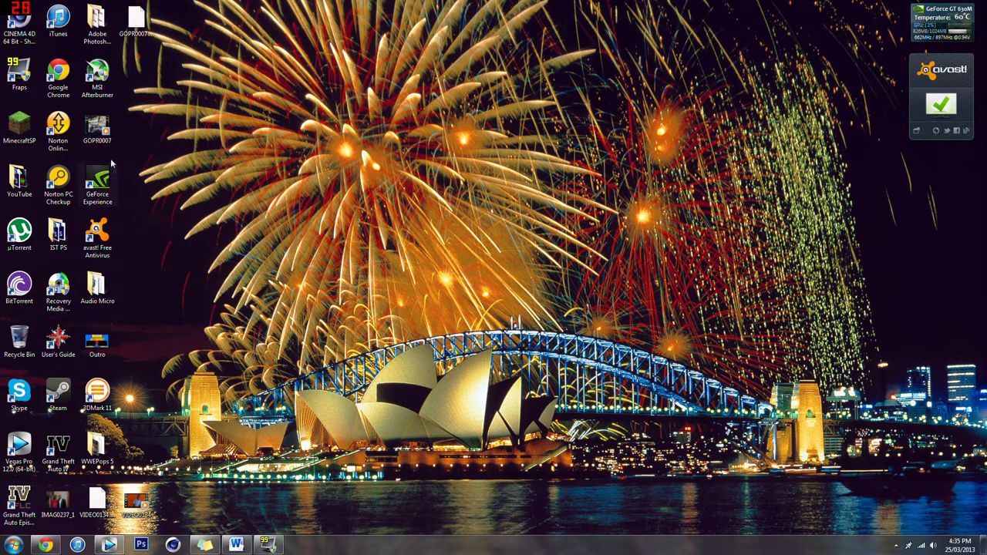
pyautogui.click(109, 546)
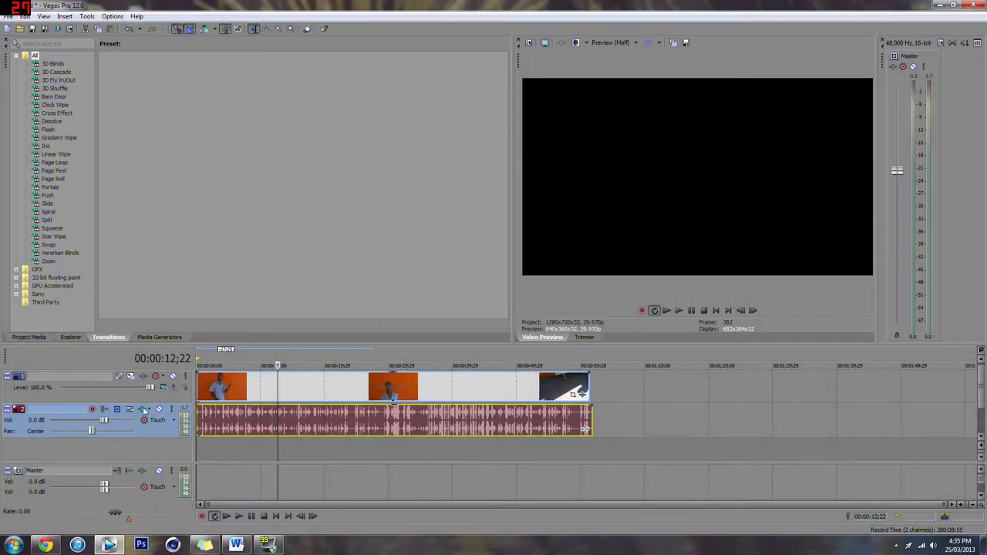
pyautogui.rightClick(157, 394)
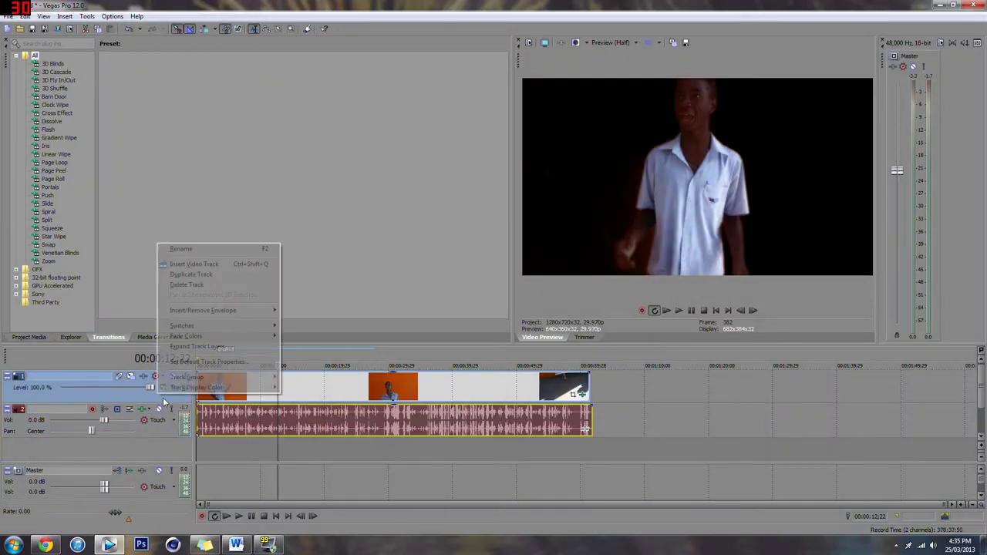
pyautogui.click(208, 264)
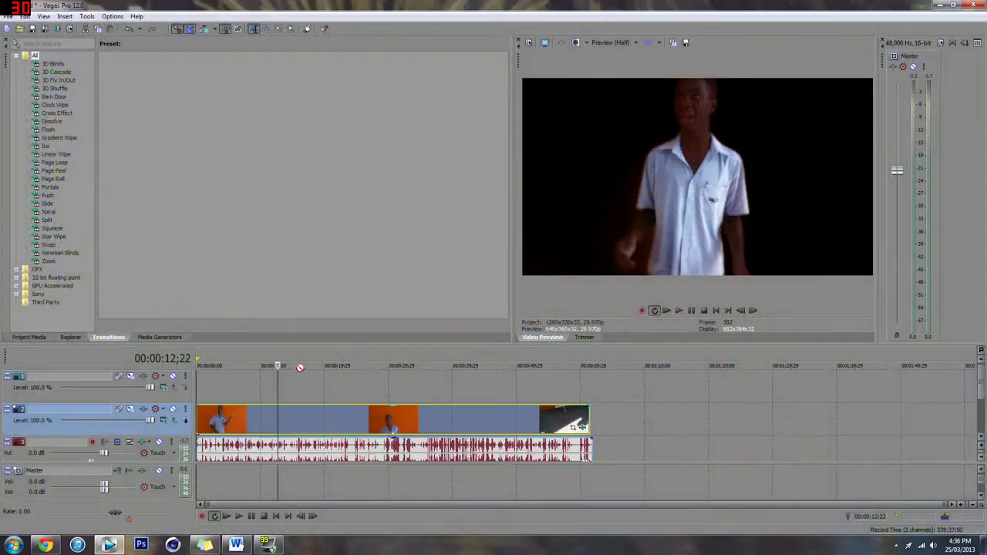
pyautogui.click(310, 418)
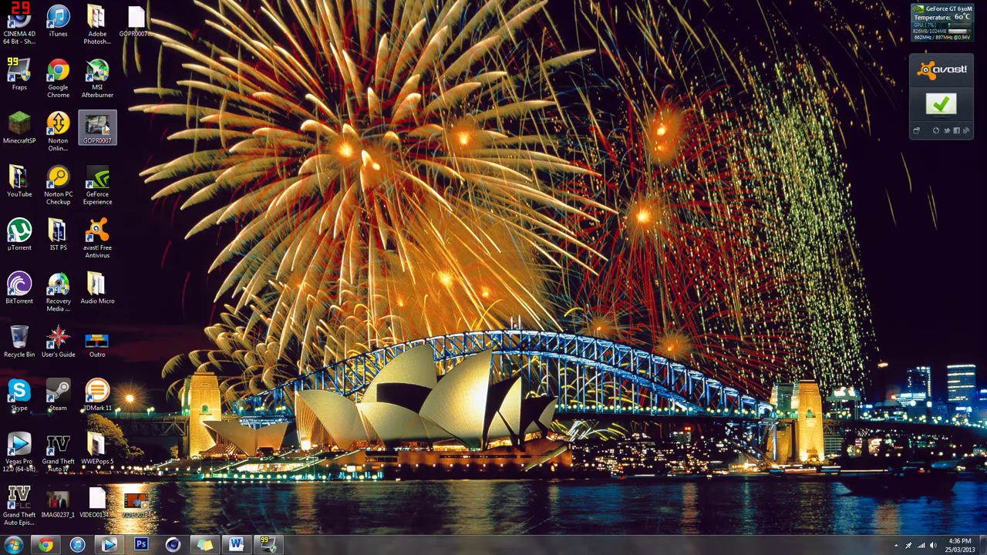
# Bring the GOPR0007 video from the desktop onto the start of the empty second video track, beneath the keyed clip.
pyautogui.moveTo(97, 127); pyautogui.dragTo(98, 482)
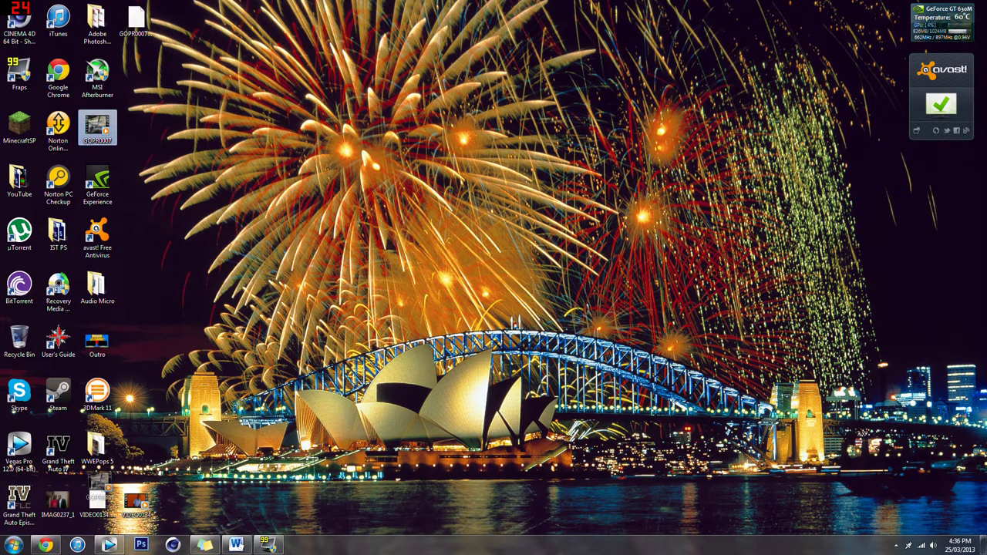
pyautogui.moveTo(143, 223); pyautogui.dragTo(97, 195)
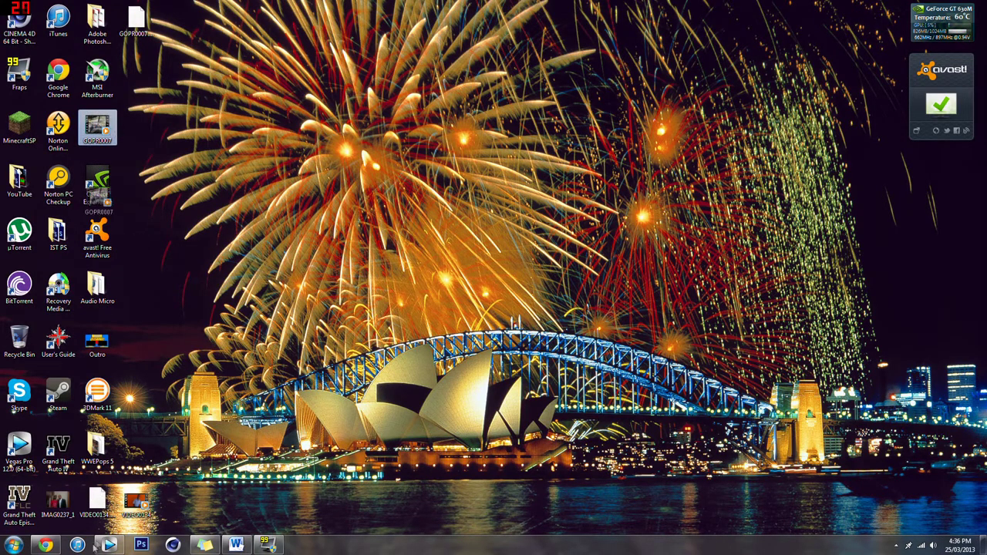
pyautogui.moveTo(108, 545); pyautogui.dragTo(216, 420)
pyautogui.moveTo(198, 453); pyautogui.dragTo(200, 430)
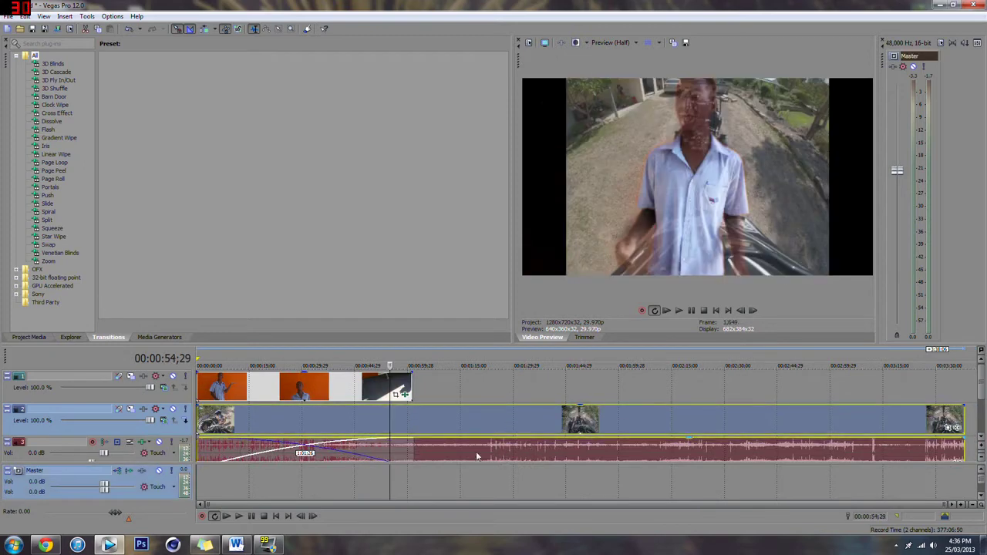
# Move the GOPR0007 audio onto its own track below the original audio, and trim GOPR0007 to end with the keyed clip.
pyautogui.click(478, 447)
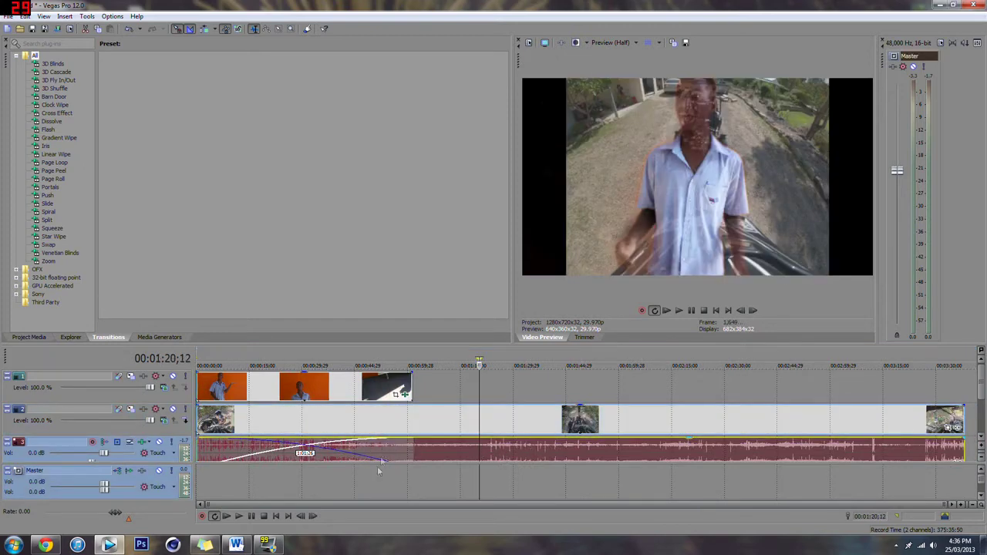
pyautogui.scroll(-2, 377, 466)
pyautogui.moveTo(373, 480); pyautogui.dragTo(356, 426)
pyautogui.scroll(3, 957, 430)
pyautogui.click(297, 486)
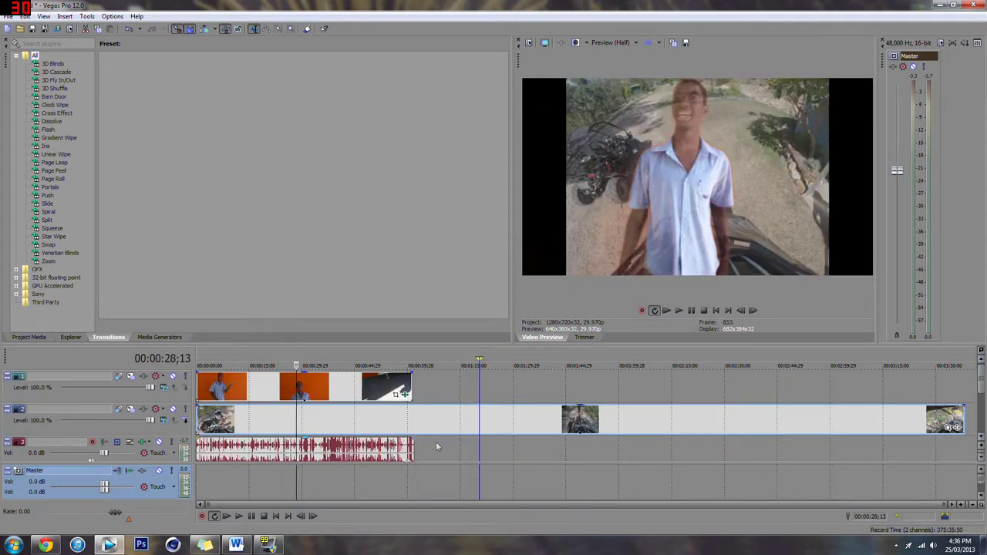
pyautogui.moveTo(962, 418); pyautogui.dragTo(411, 422)
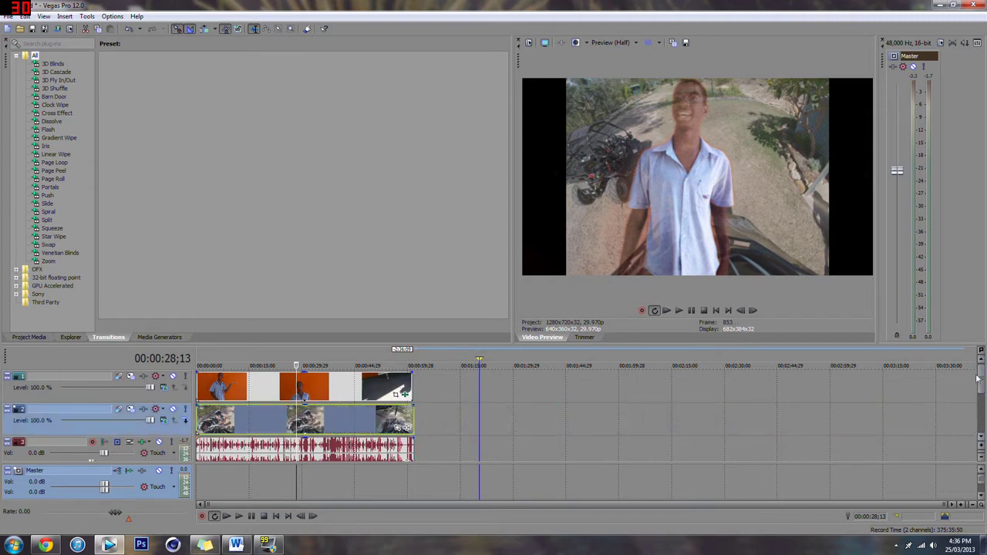
# Try to delete only the GOPR0007 audio, and check the timeline by playing it and inspecting the background video track.
pyautogui.scroll(-2, 978, 378)
pyautogui.scroll(1, 694, 409)
pyautogui.scroll(-1, 367, 430)
pyautogui.click(357, 418)
pyautogui.press('Delete')
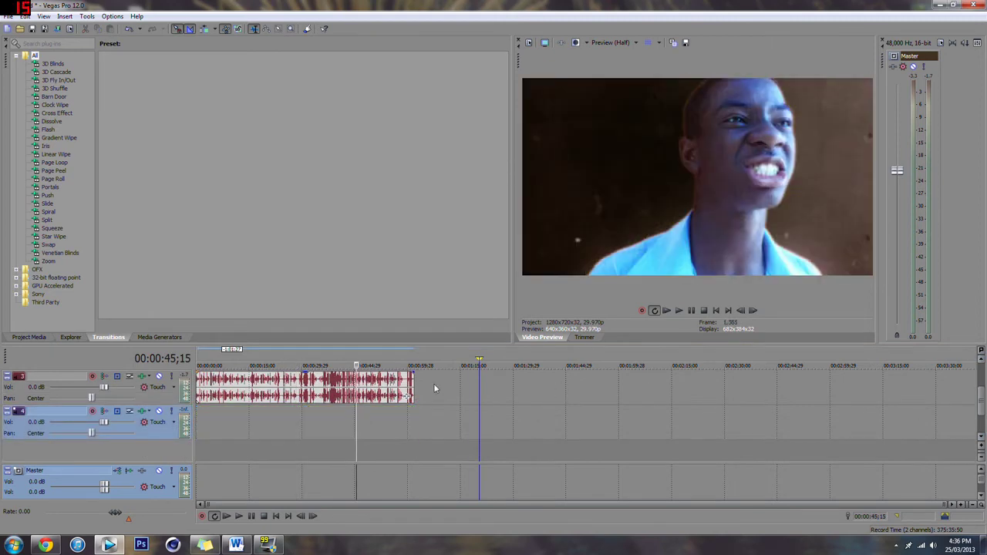
pyautogui.click(678, 310)
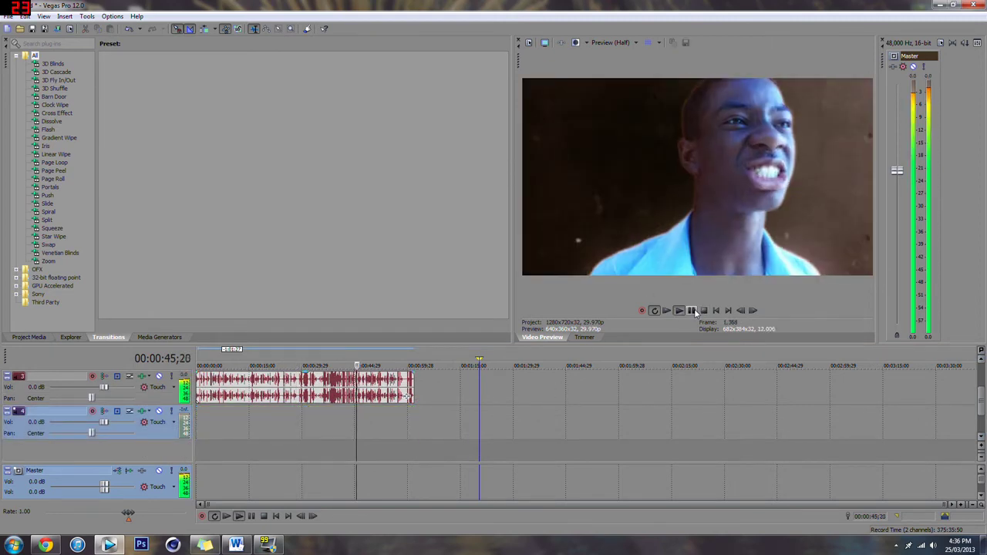
pyautogui.moveTo(981, 415); pyautogui.dragTo(980, 392)
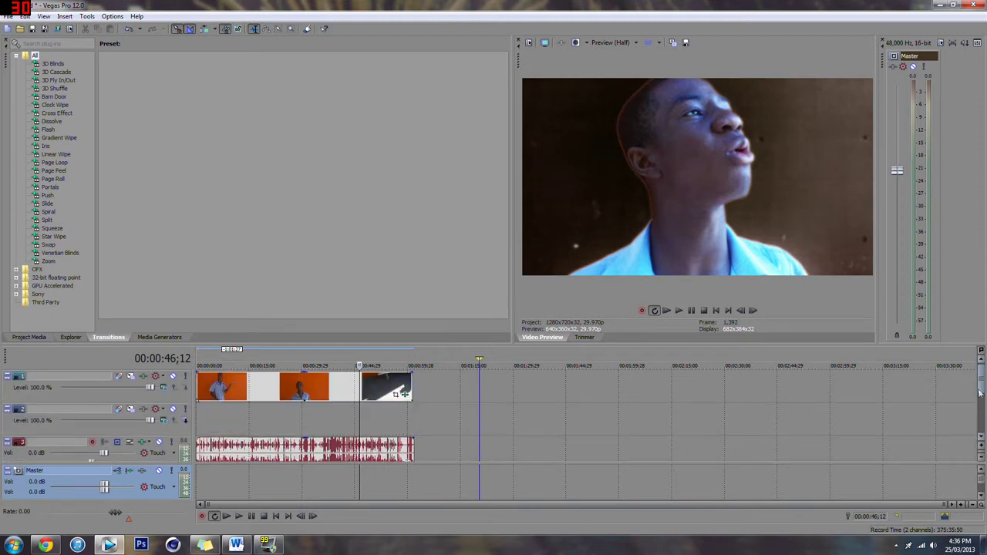
pyautogui.click(343, 417)
pyautogui.click(311, 417)
pyautogui.click(278, 414)
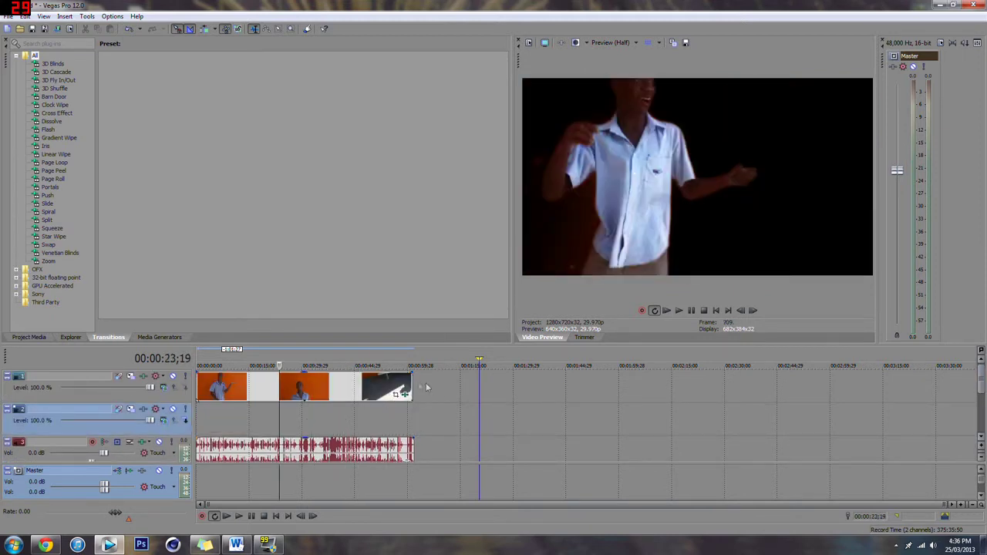
# Shorten the keyed clip's video and its audio to end at about 40 seconds.
pyautogui.moveTo(411, 386); pyautogui.dragTo(343, 384)
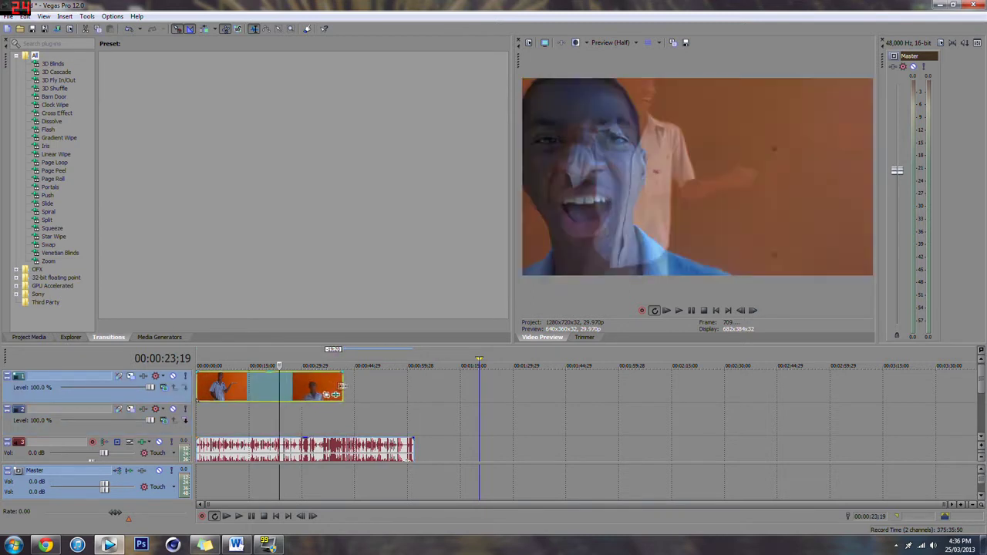
pyautogui.moveTo(414, 450); pyautogui.dragTo(337, 449)
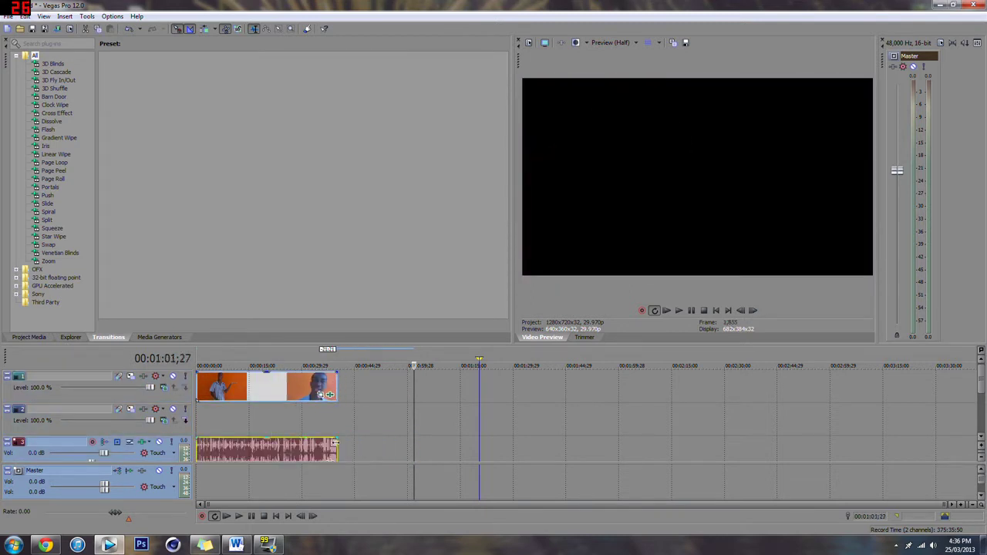
pyautogui.click(293, 420)
pyautogui.scroll(-3, 979, 393)
pyautogui.scroll(3, 980, 393)
# Undo the trims of the keyed clip and its audio and the deletion of the GOPR0007 clip.
pyautogui.hotkey('ctrl', 'z')
pyautogui.hotkey('ctrl', 'z')
pyautogui.hotkey('ctrl', 'z')
pyautogui.hotkey('ctrl', 'z')
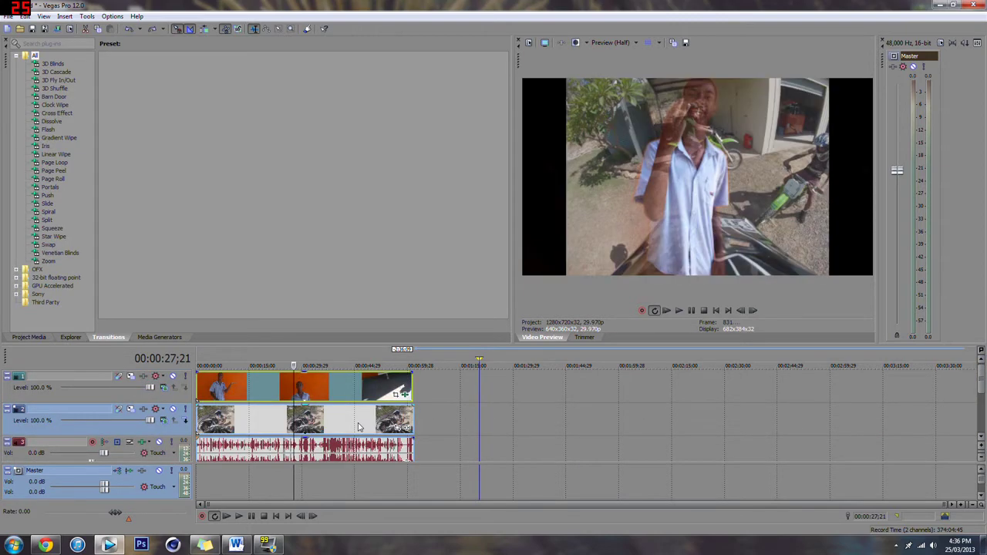
# Delete the GOPR0007 audio from the lowest audio track, leaving its video on the timeline.
pyautogui.scroll(-3, 979, 393)
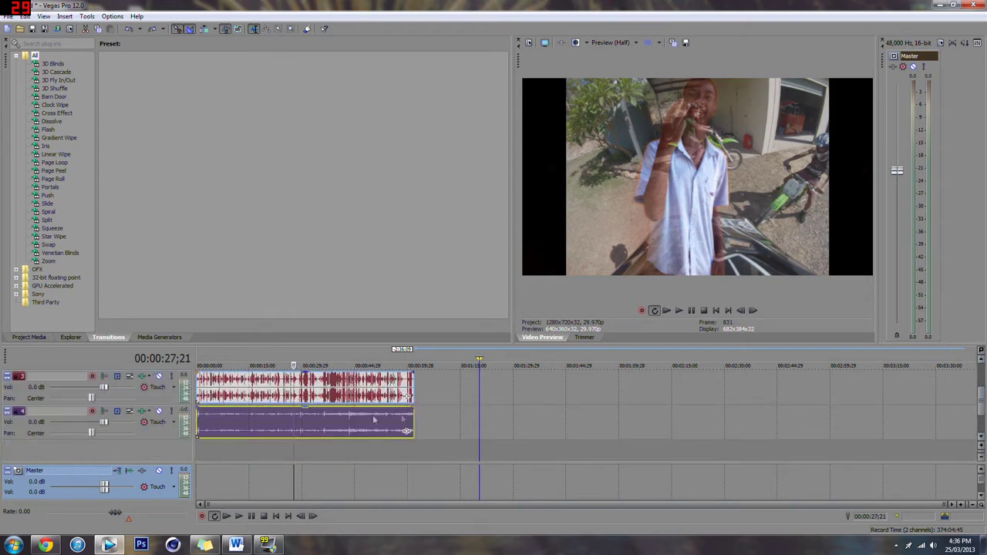
pyautogui.click(344, 417)
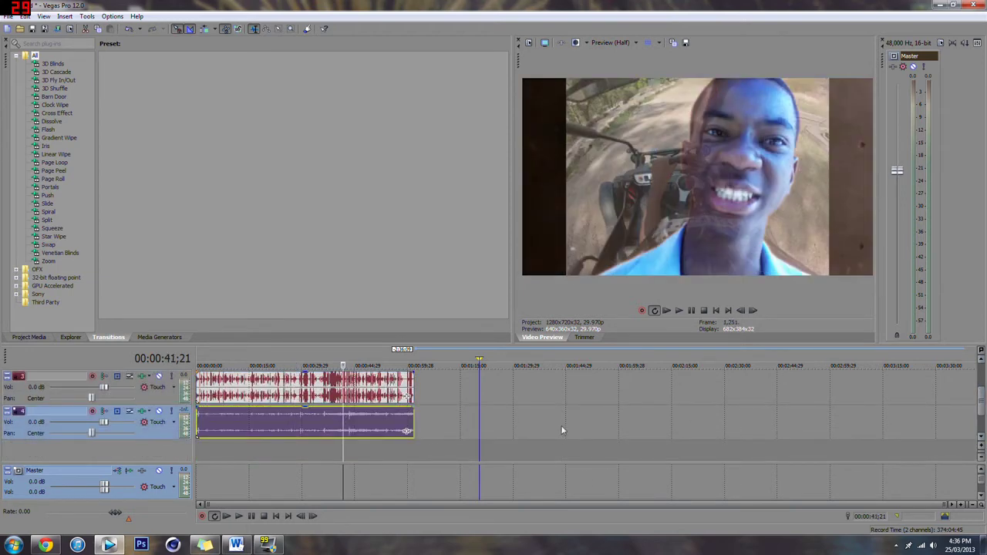
pyautogui.press('Delete')
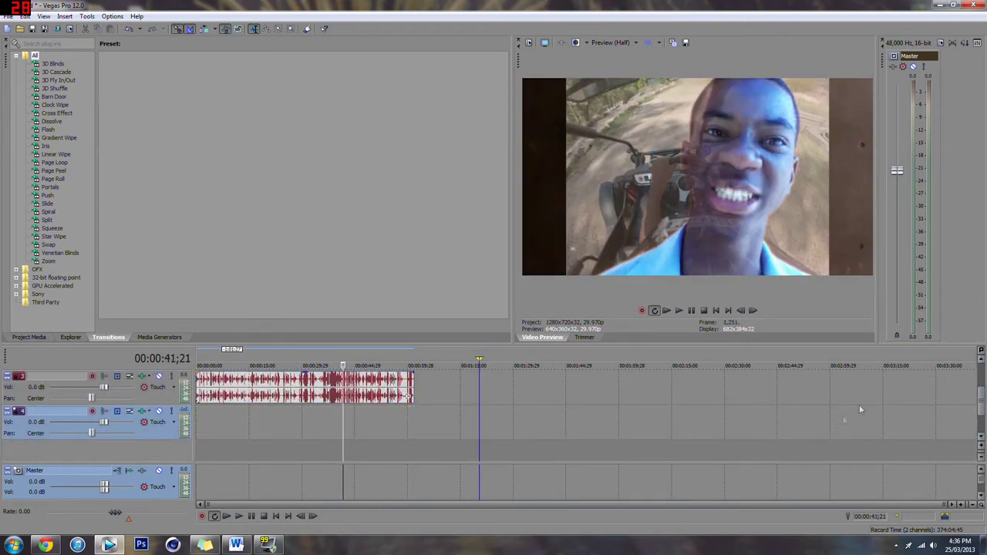
pyautogui.moveTo(981, 408); pyautogui.dragTo(979, 377)
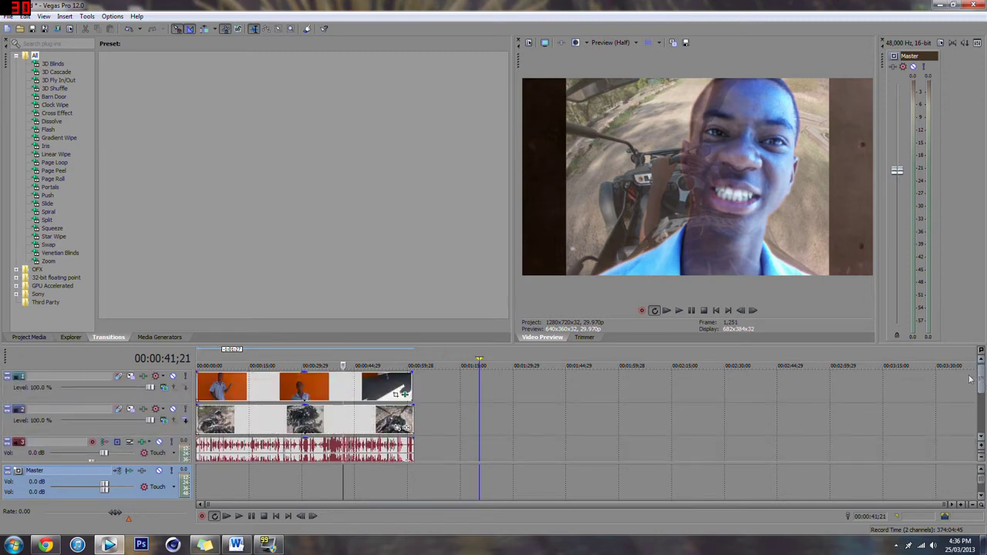
# Set Maintain aspect ratio to No in the GOPR0007 clip's Event Pan/Crop settings so the background fills the frame.
pyautogui.click(300, 465)
pyautogui.click(294, 465)
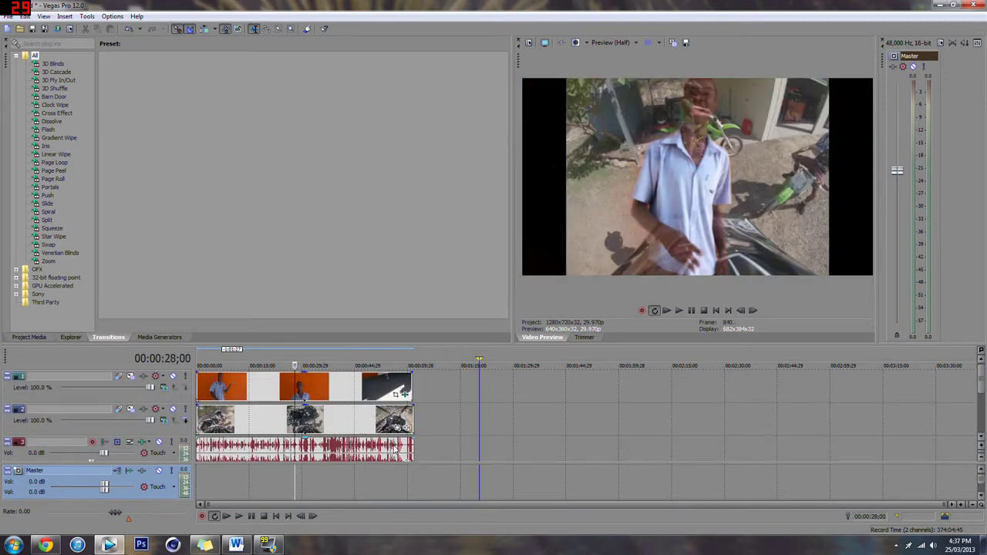
pyautogui.click(239, 479)
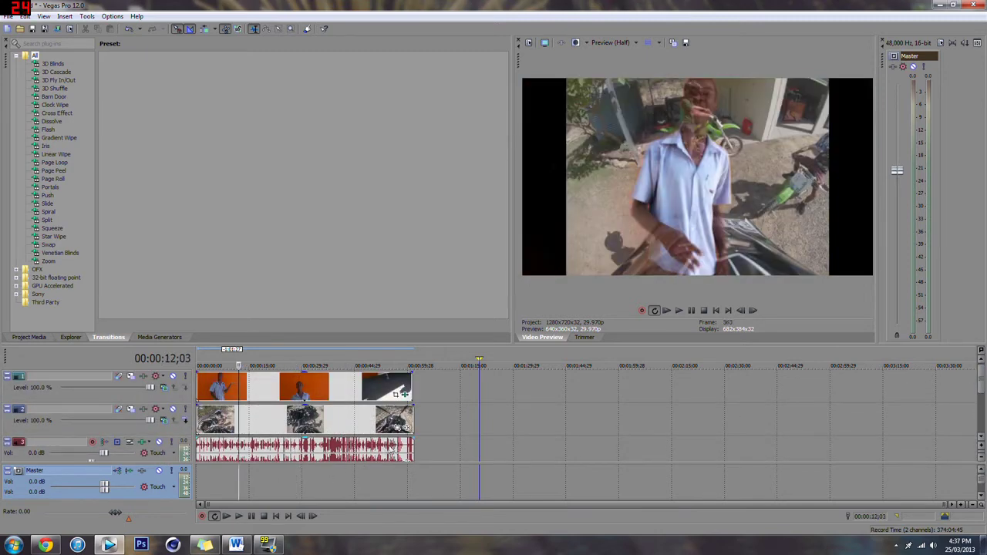
pyautogui.click(395, 425)
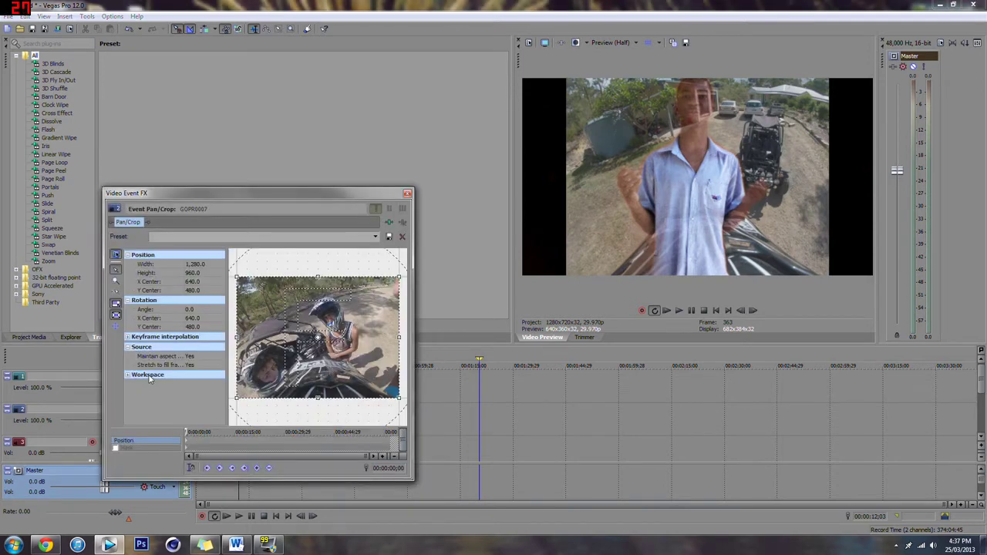
pyautogui.click(199, 360)
pyautogui.click(199, 373)
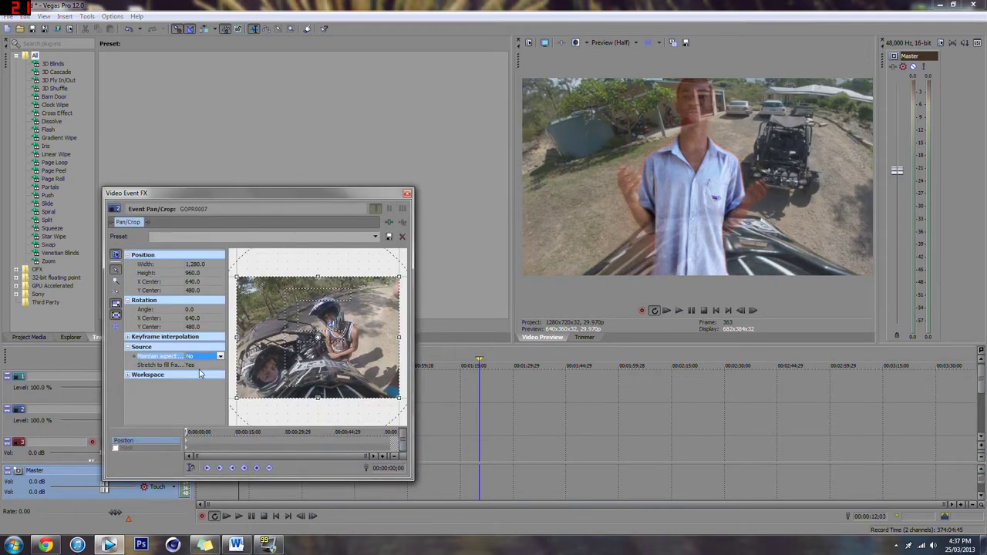
pyautogui.click(407, 192)
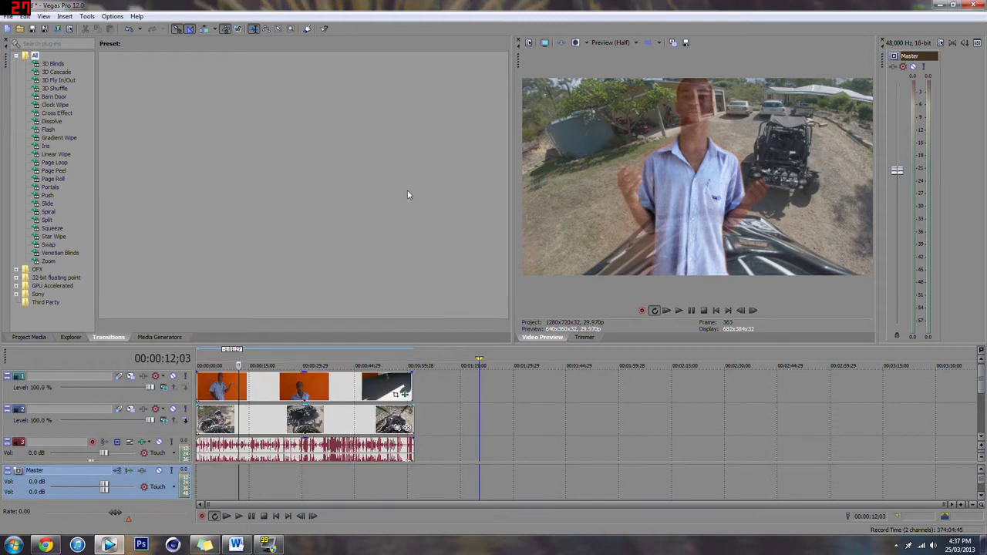
# Preview the composite at about 10 seconds and lower the GOPR0007 track's opacity level to 68.9 %.
pyautogui.click(272, 474)
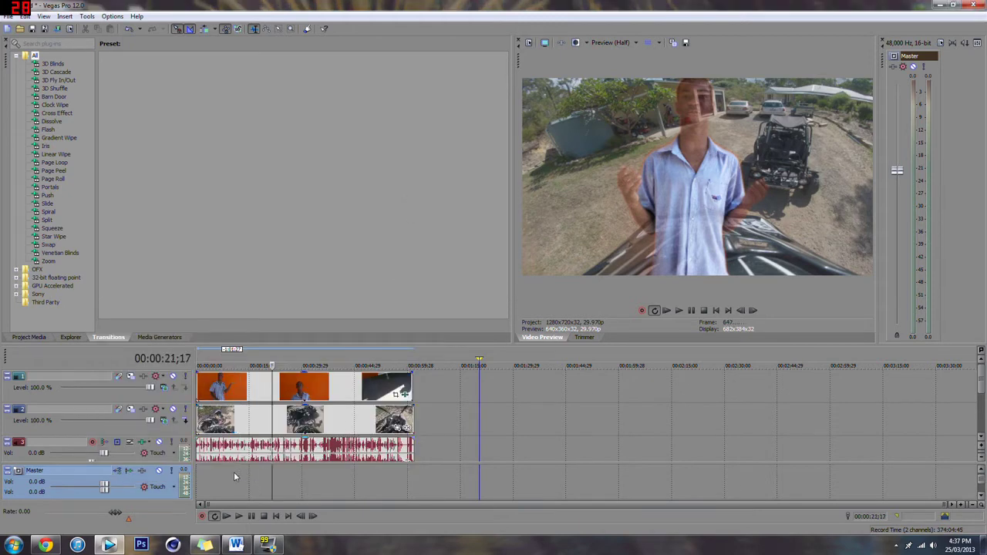
pyautogui.click(232, 489)
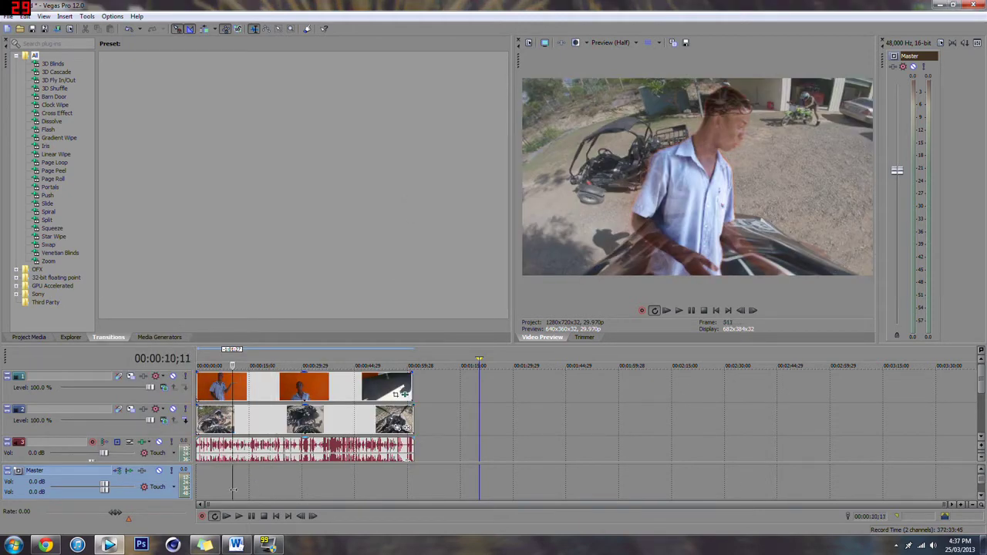
pyautogui.scroll(1, 437, 462)
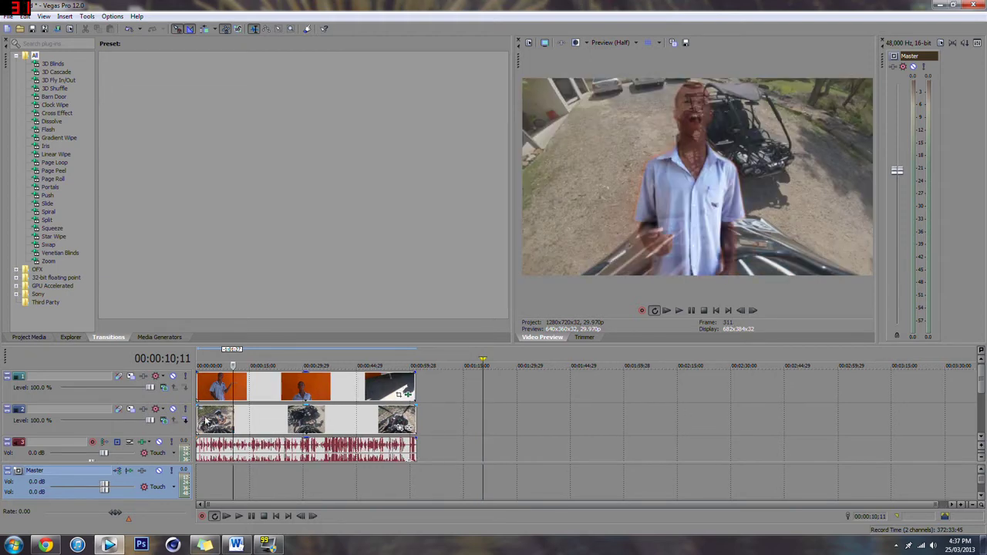
pyautogui.moveTo(150, 421); pyautogui.dragTo(128, 418)
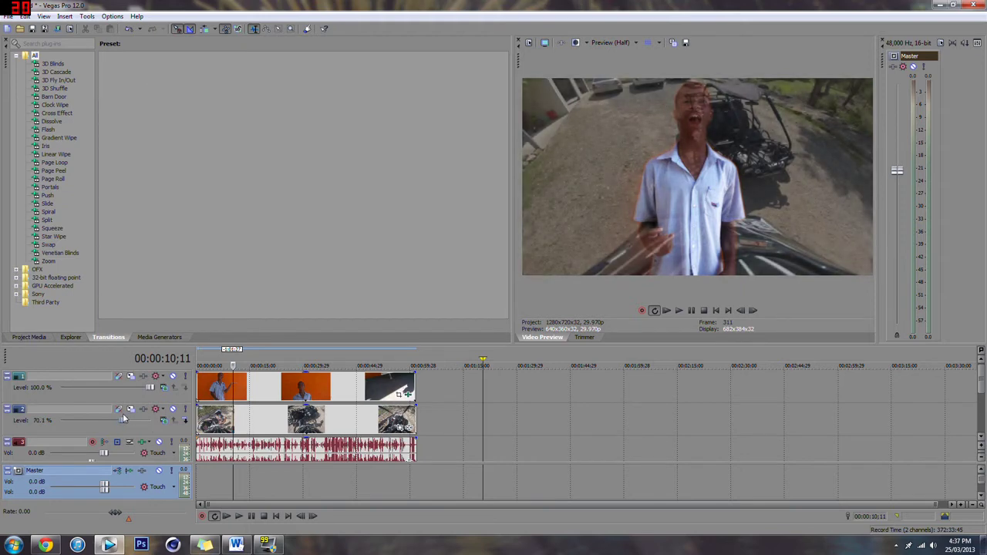
# Insert two video tracks above the keyed clip and paste a copy of the clip onto each of them.
pyautogui.click(270, 393)
pyautogui.rightClick(301, 385)
pyautogui.rightClick(182, 398)
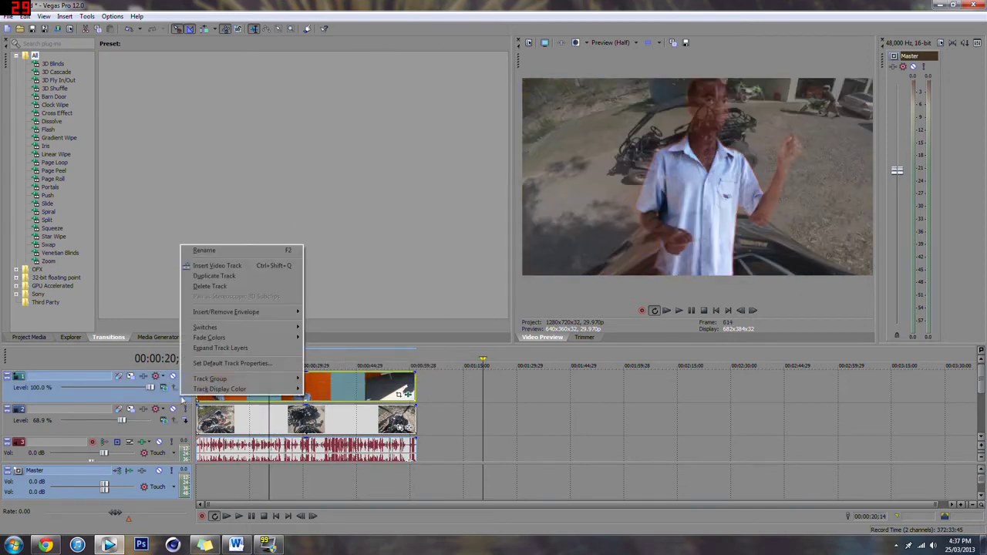
pyautogui.click(238, 276)
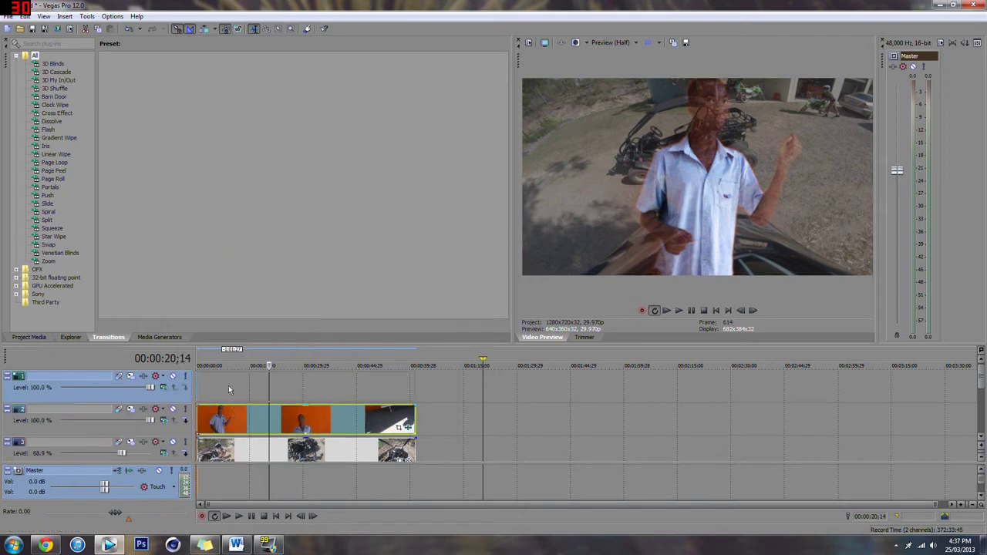
pyautogui.rightClick(176, 394)
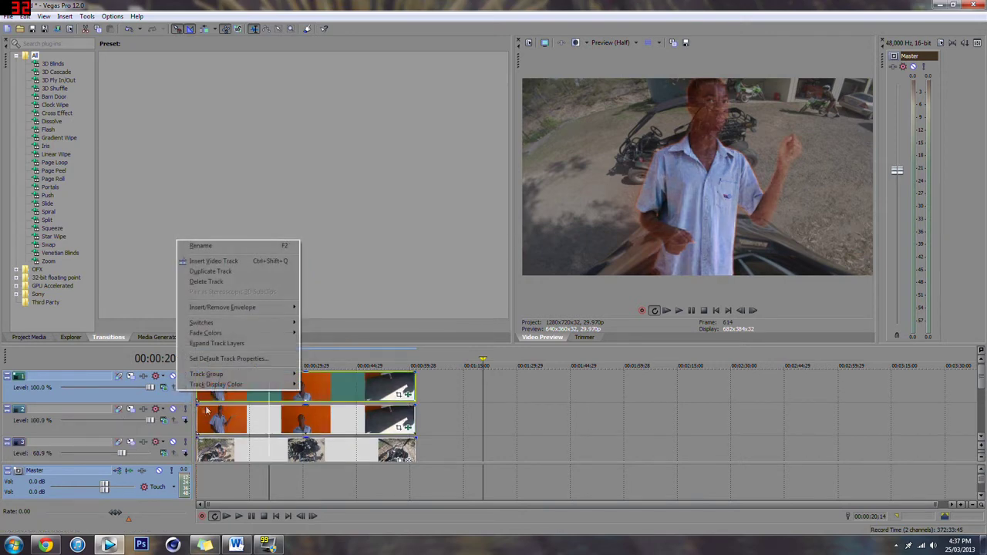
pyautogui.click(230, 263)
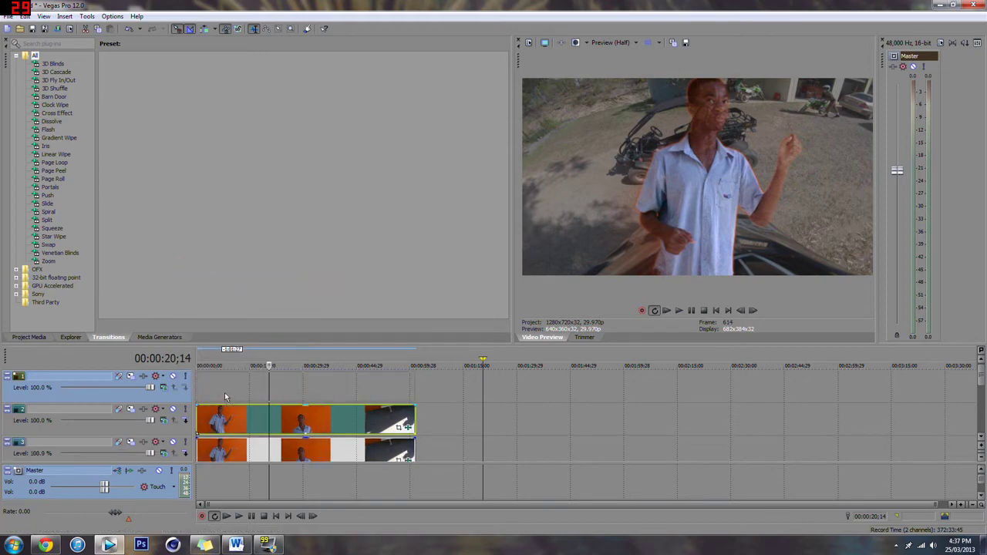
pyautogui.hotkey('ctrl', 'v')
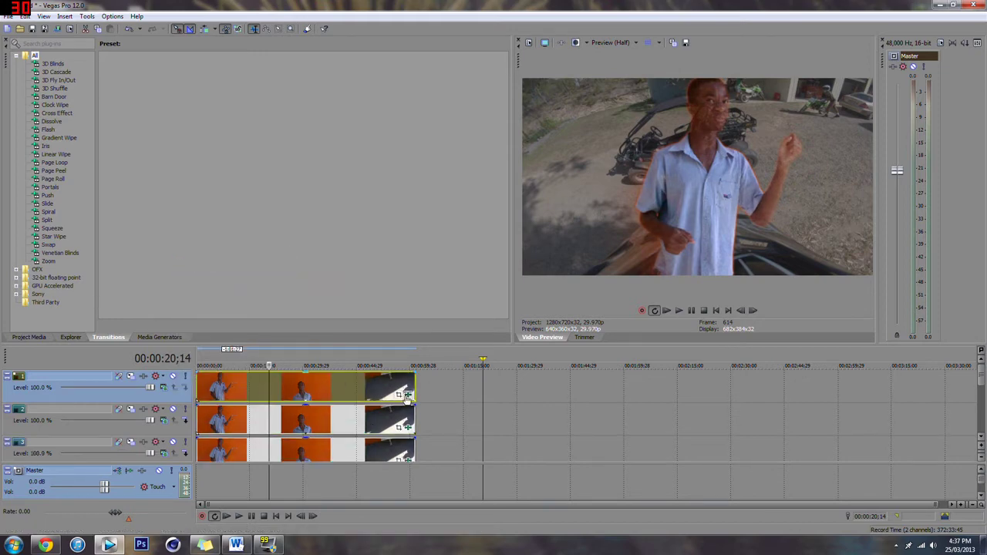
# Preview the stacked copies at several points and try to enlarge the top copy's Pan/Crop frame.
pyautogui.click(417, 469)
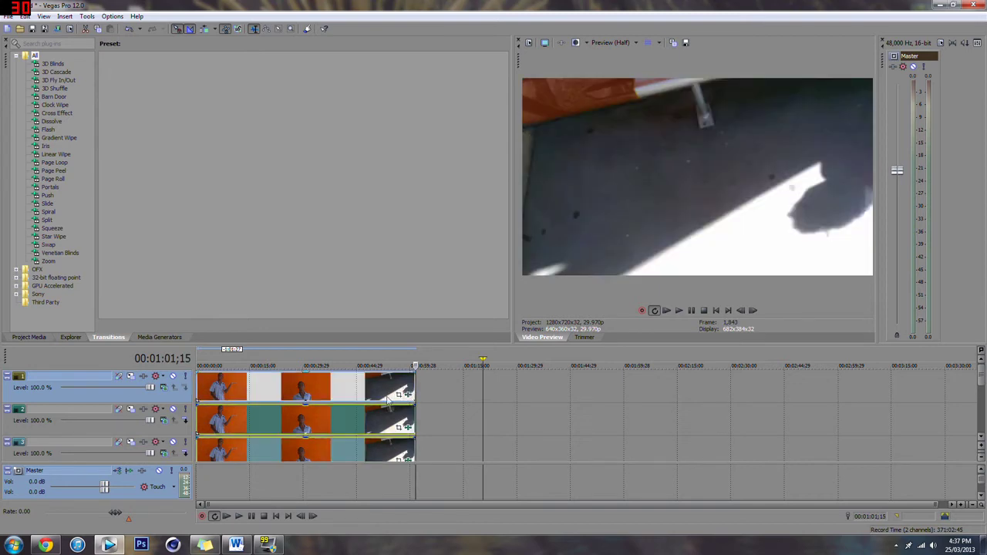
pyautogui.click(325, 483)
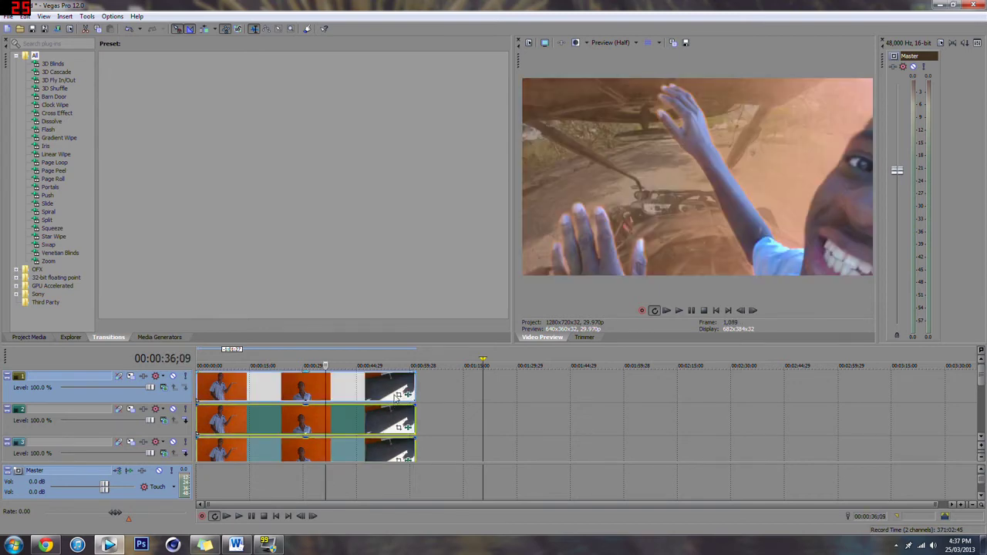
pyautogui.click(280, 471)
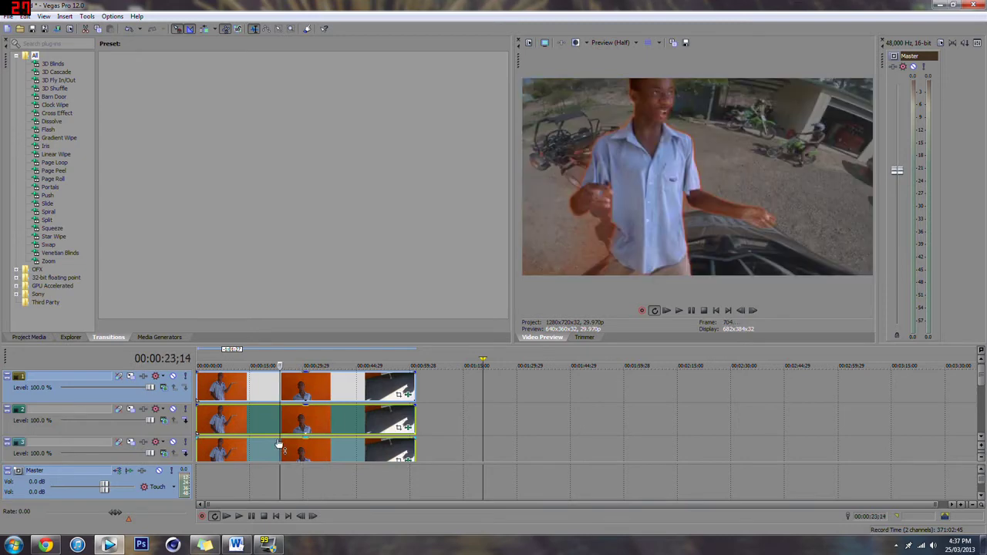
pyautogui.click(398, 394)
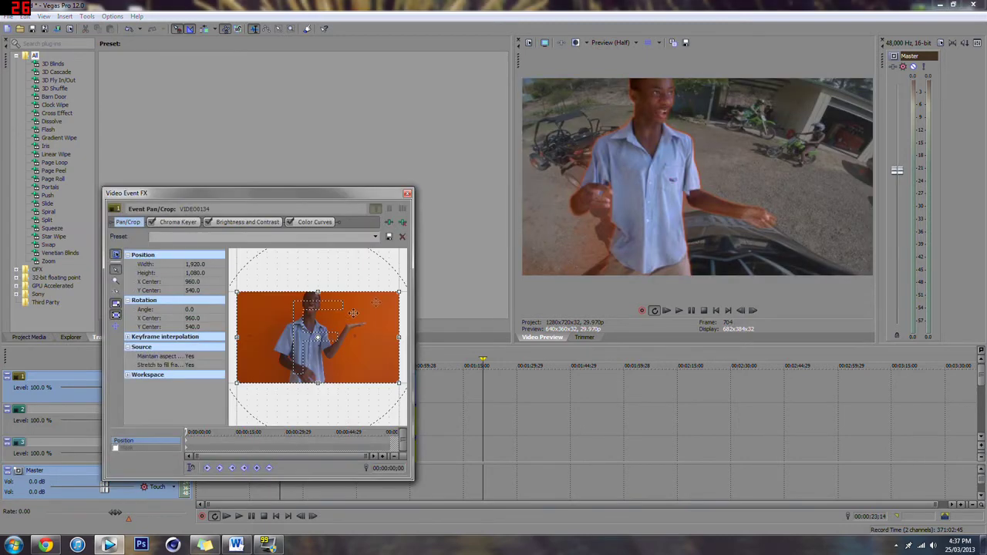
pyautogui.moveTo(398, 288); pyautogui.dragTo(511, 248)
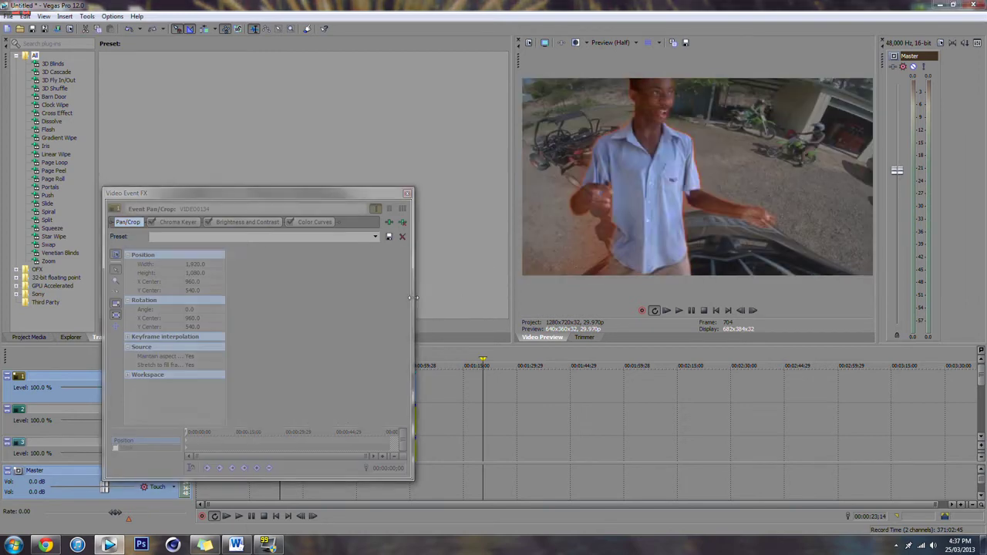
pyautogui.click(408, 194)
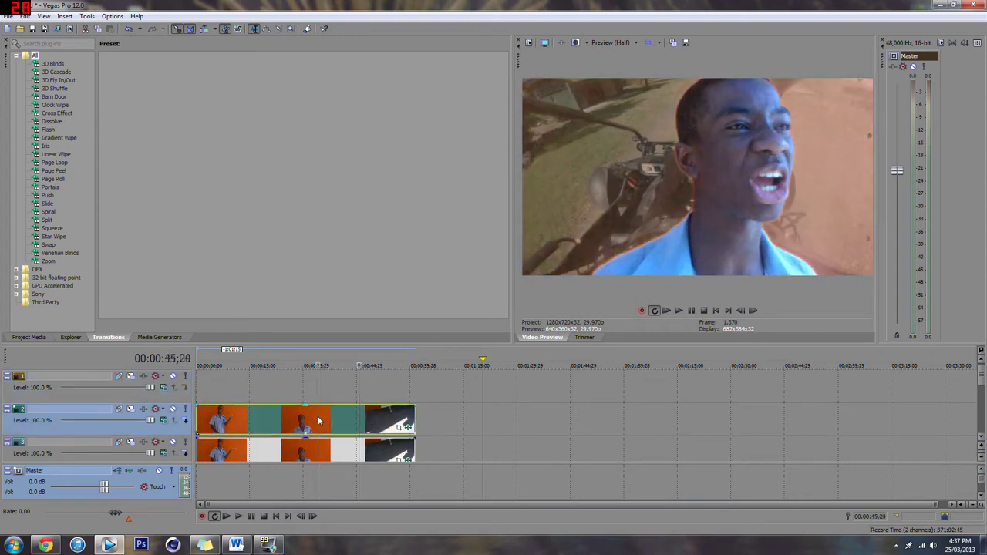
# Delete the two copies of the keyed clip from the upper video tracks, keeping the empty tracks.
pyautogui.press('Delete')
pyautogui.click(297, 414)
pyautogui.scroll(1, 367, 427)
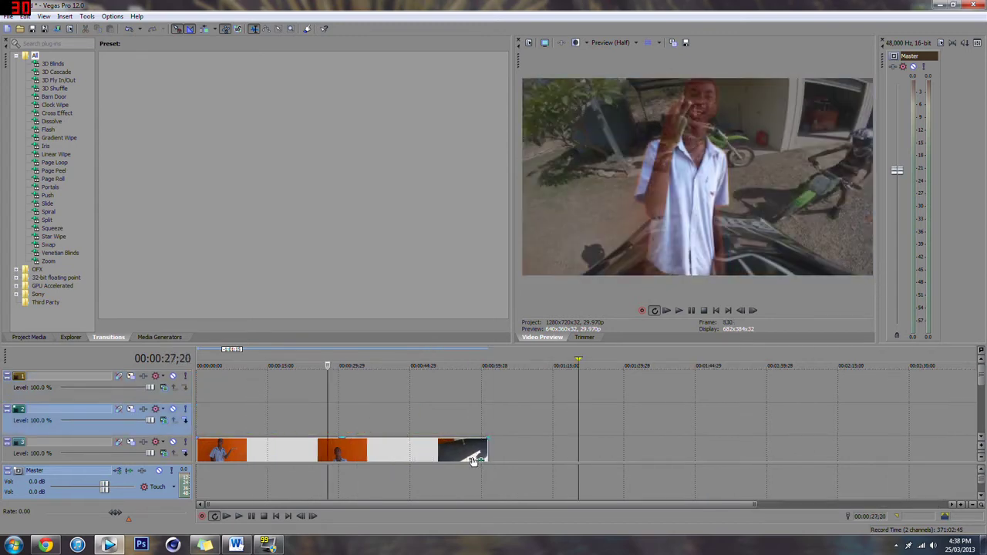
# Enlarge the keyed clip's Pan/Crop frame to 3,360 by 1,890 and move its centre to X -427.7, Y 132.2.
pyautogui.scroll(-2, 981, 381)
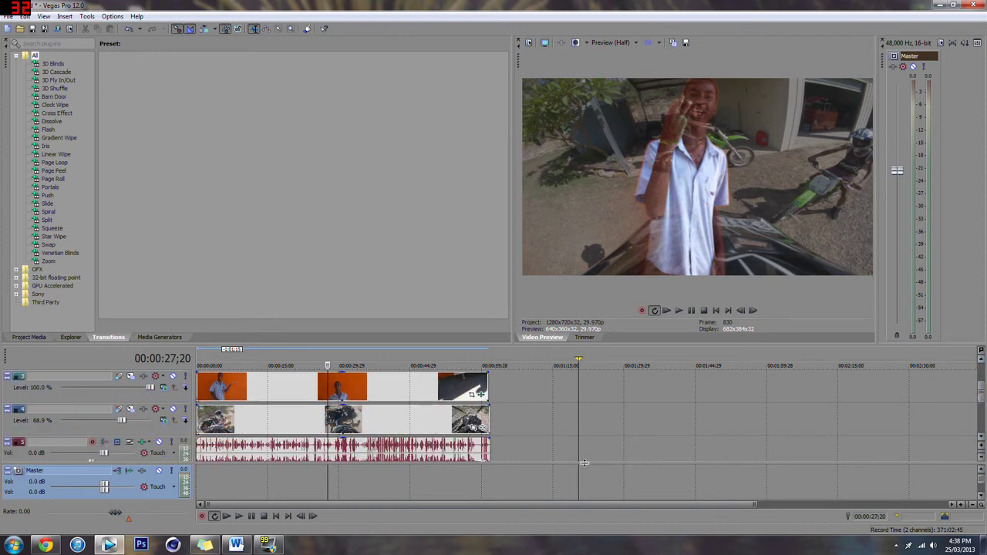
pyautogui.moveTo(584, 463); pyautogui.dragTo(579, 513)
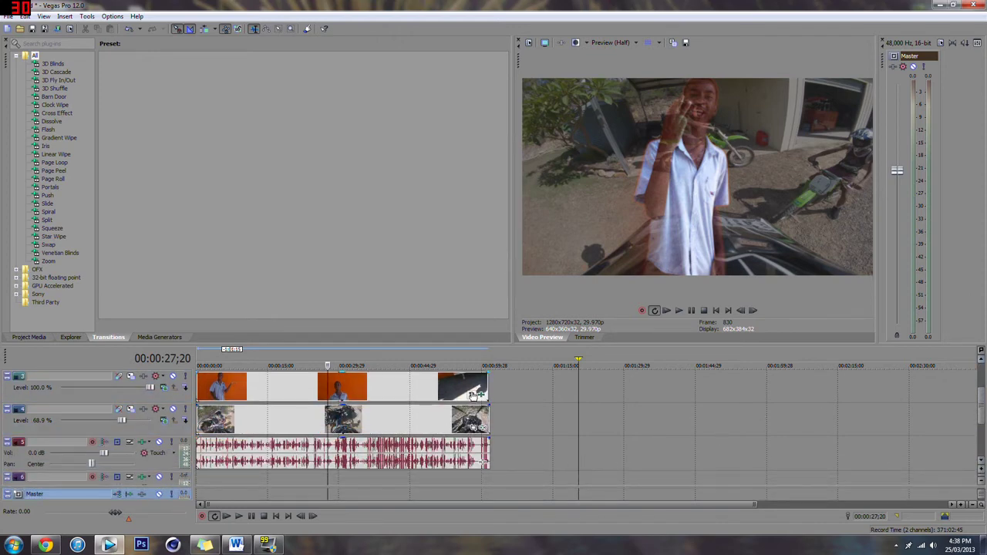
pyautogui.click(472, 396)
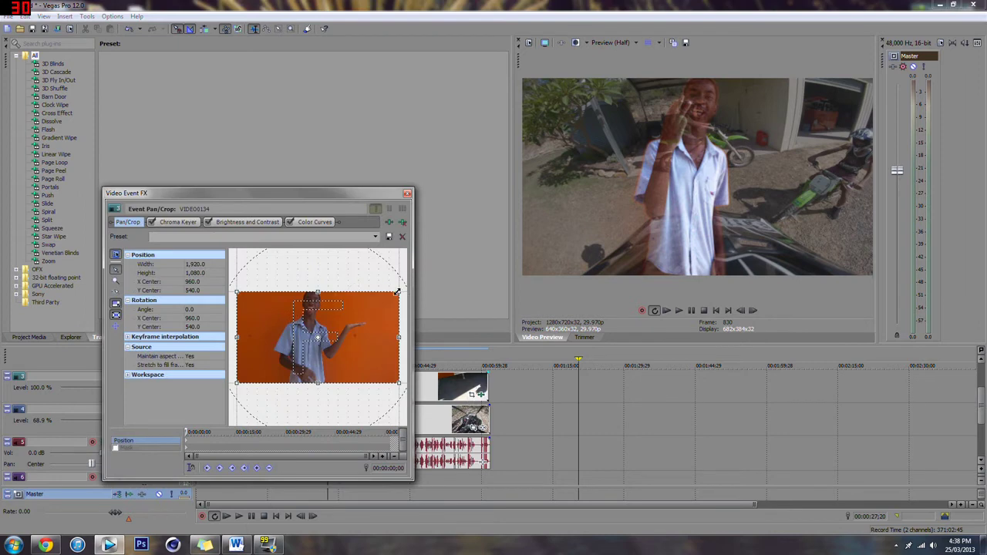
pyautogui.moveTo(397, 292); pyautogui.dragTo(470, 255)
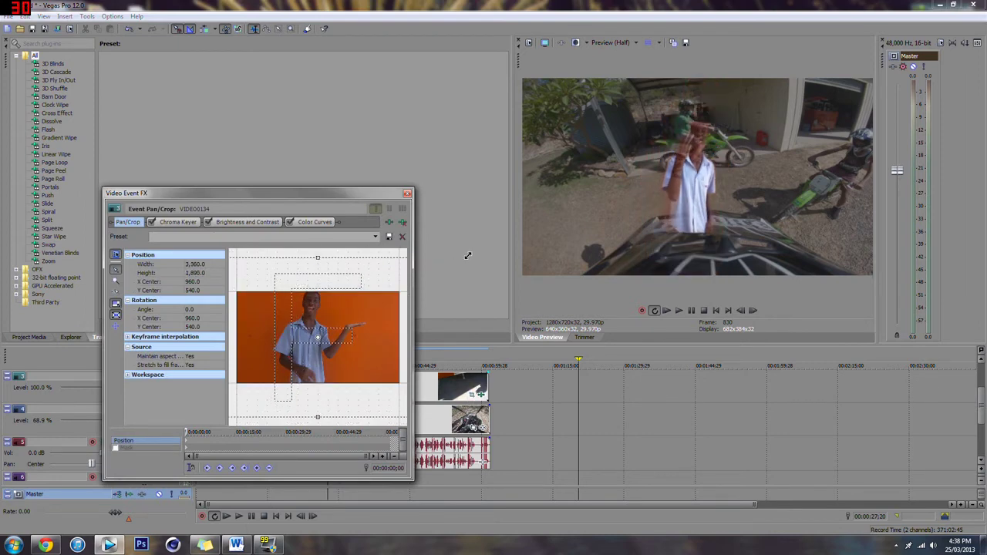
pyautogui.moveTo(351, 336); pyautogui.dragTo(239, 302)
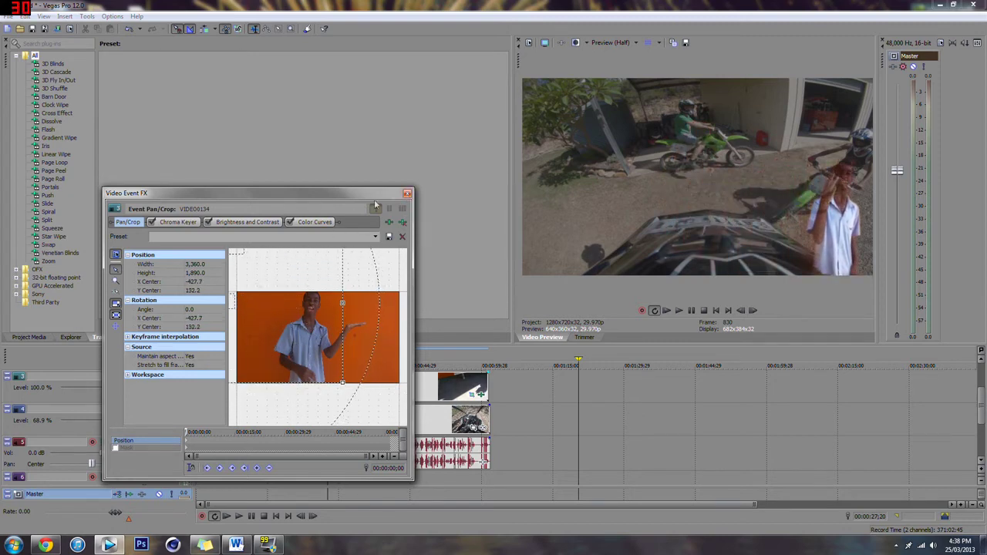
pyautogui.click(408, 194)
# Copy the resized keyed clip onto the two empty video tracks above it and play the composite briefly from the start.
pyautogui.scroll(2, 524, 462)
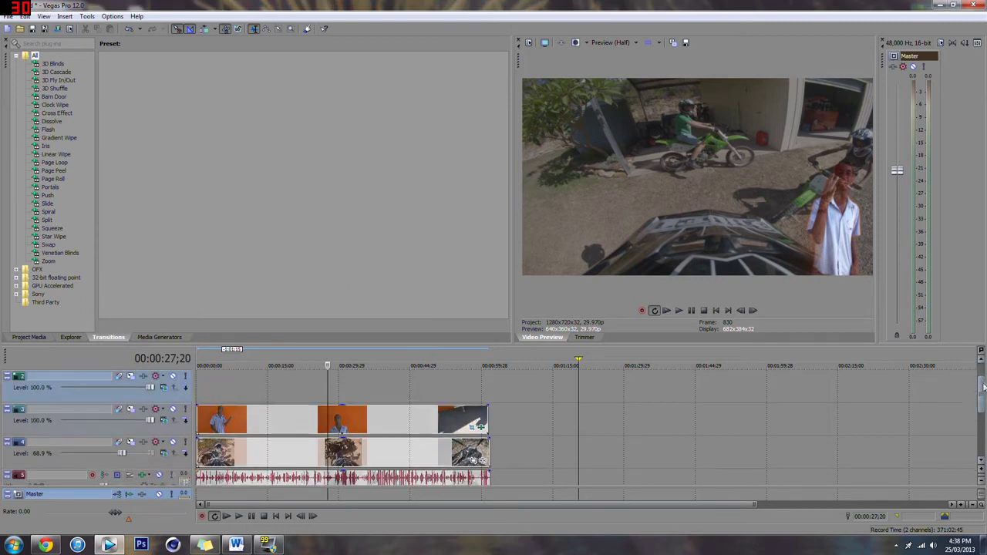
pyautogui.moveTo(448, 455); pyautogui.dragTo(440, 387)
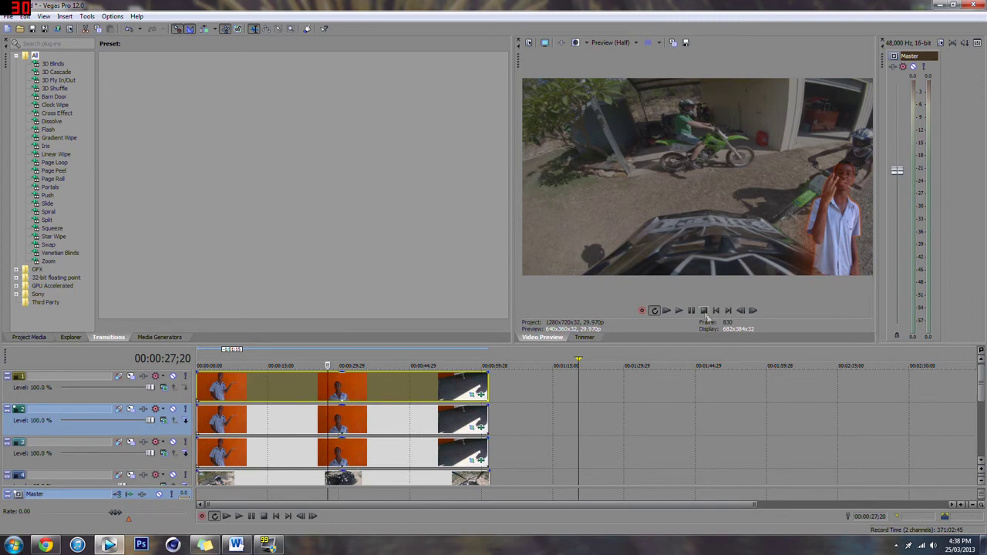
pyautogui.click(223, 451)
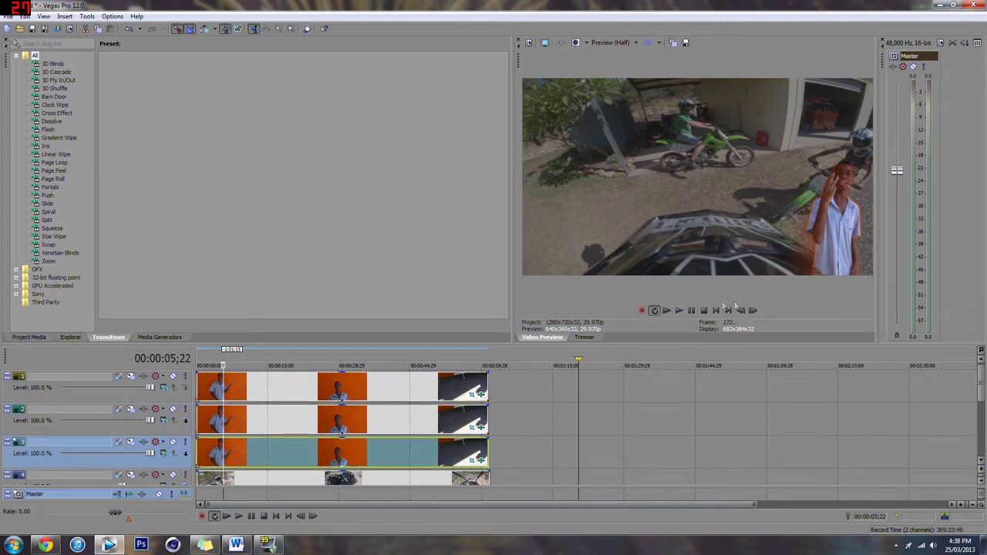
pyautogui.click(668, 310)
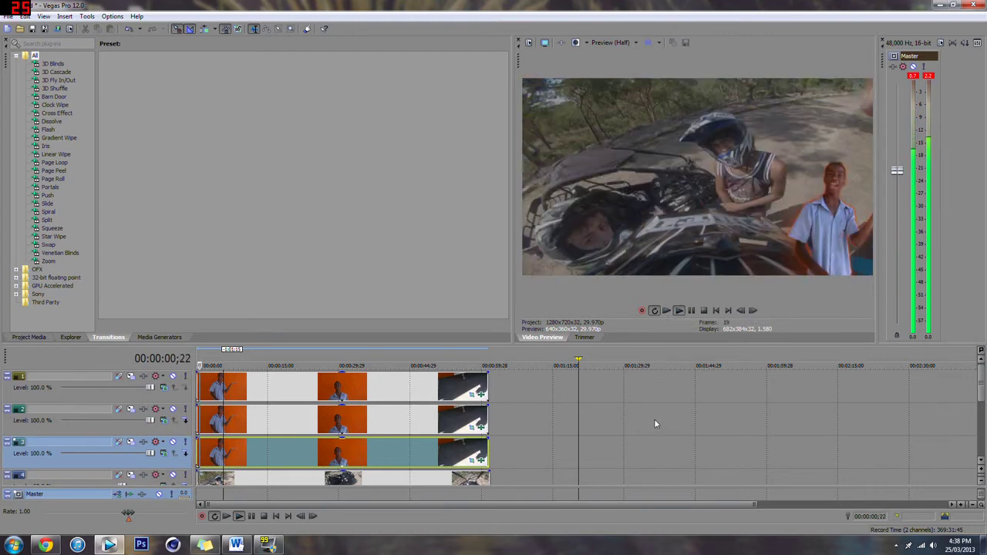
pyautogui.click(691, 311)
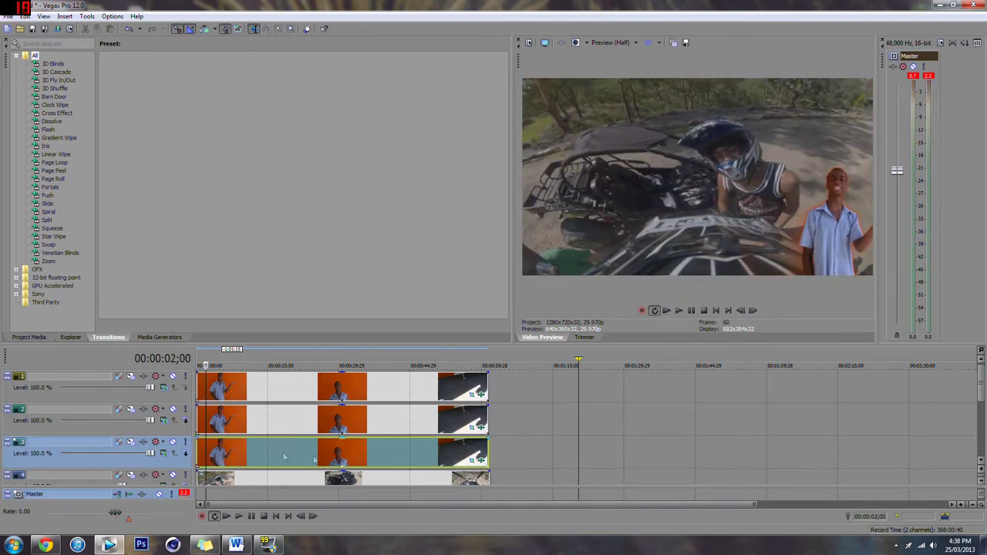
# Mark a loop region from the project start to about 00:00:06;20 and return the cursor to the start.
pyautogui.scroll(4, 304, 469)
pyautogui.moveTo(245, 460)
pyautogui.mouseDown()
pyautogui.moveTo(267, 460)
pyautogui.moveTo(245, 460)
pyautogui.mouseUp()
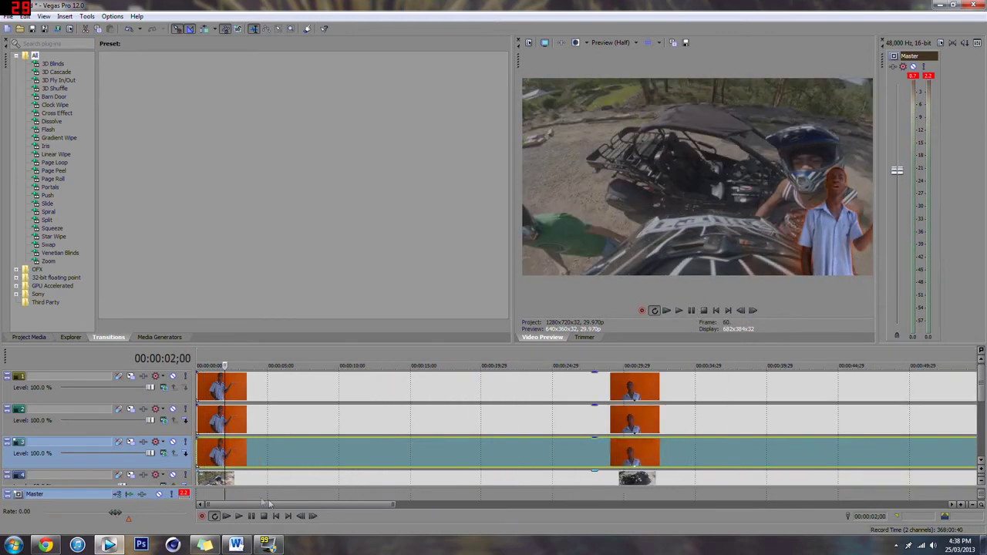
pyautogui.moveTo(219, 494); pyautogui.dragTo(290, 497)
pyautogui.press('Left')
pyautogui.press('Left')
pyautogui.press('Left')
pyautogui.press('Left')
pyautogui.press('Left')
pyautogui.press('Left')
pyautogui.press('Left')
pyautogui.press('Left')
pyautogui.press('Left')
pyautogui.press('Left')
pyautogui.press('Left')
pyautogui.press('Left')
pyautogui.press('Left')
pyautogui.press('Left')
pyautogui.press('Left')
pyautogui.press('Left')
pyautogui.press('Left')
pyautogui.press('Left')
pyautogui.press('Left')
pyautogui.press('Left')
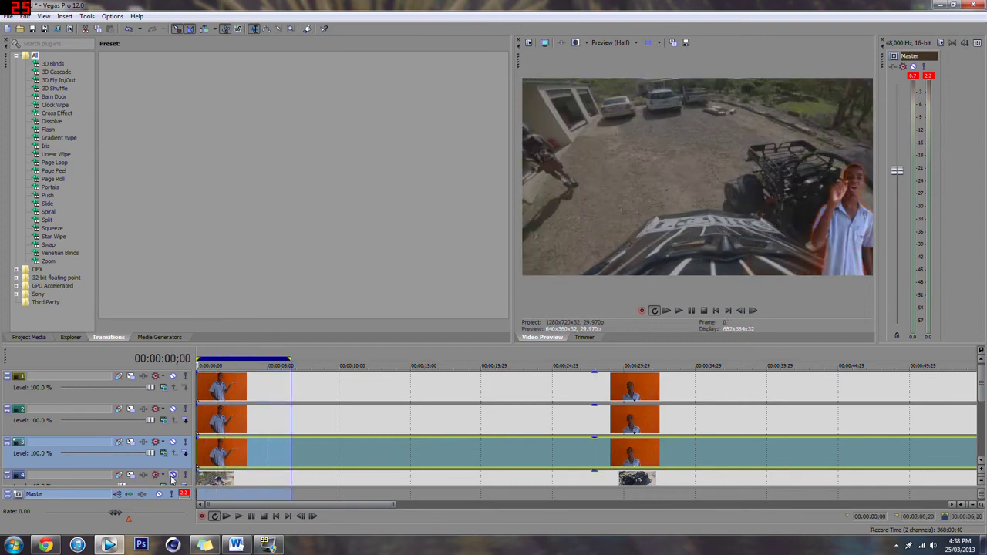
# Step through and play the looped opening section to check the stacked composite, pausing playback at the end.
pyautogui.press('Right')
pyautogui.press('Right')
pyautogui.press('Right')
pyautogui.press('Right')
pyautogui.press('Right')
pyautogui.press('Right')
pyautogui.press('Right')
pyautogui.press('Right')
pyautogui.press('Right')
pyautogui.press('Right')
pyautogui.press('Right')
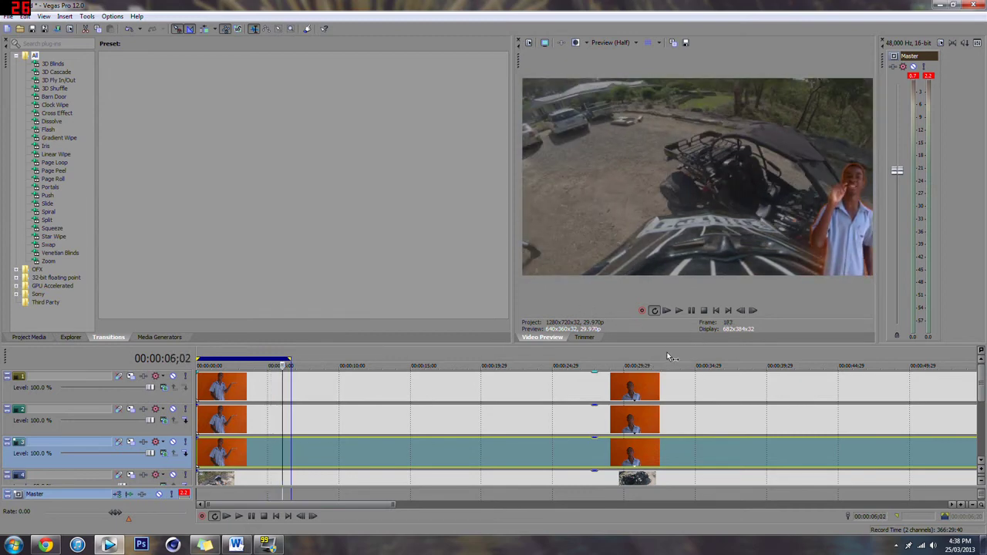
pyautogui.press('space')
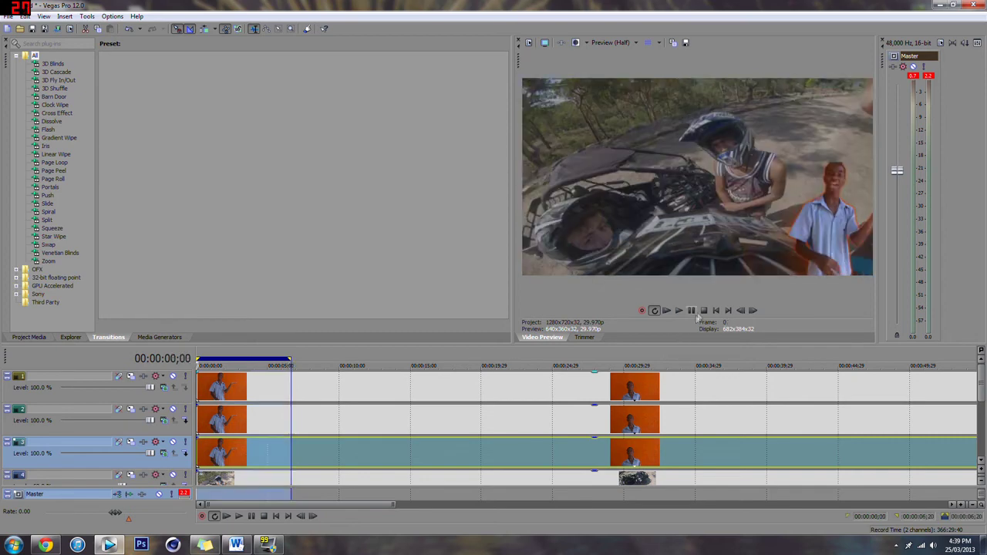
pyautogui.click(692, 312)
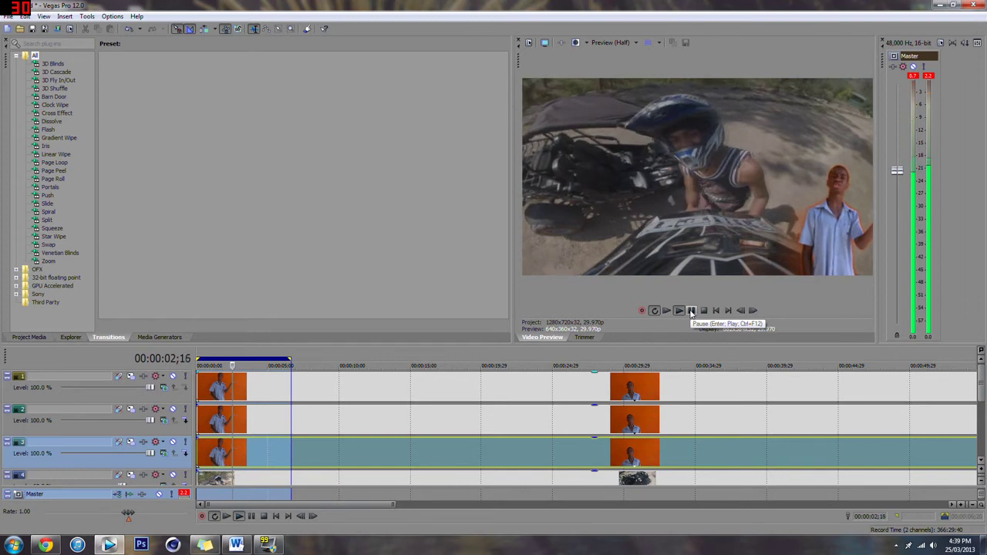
pyautogui.click(691, 311)
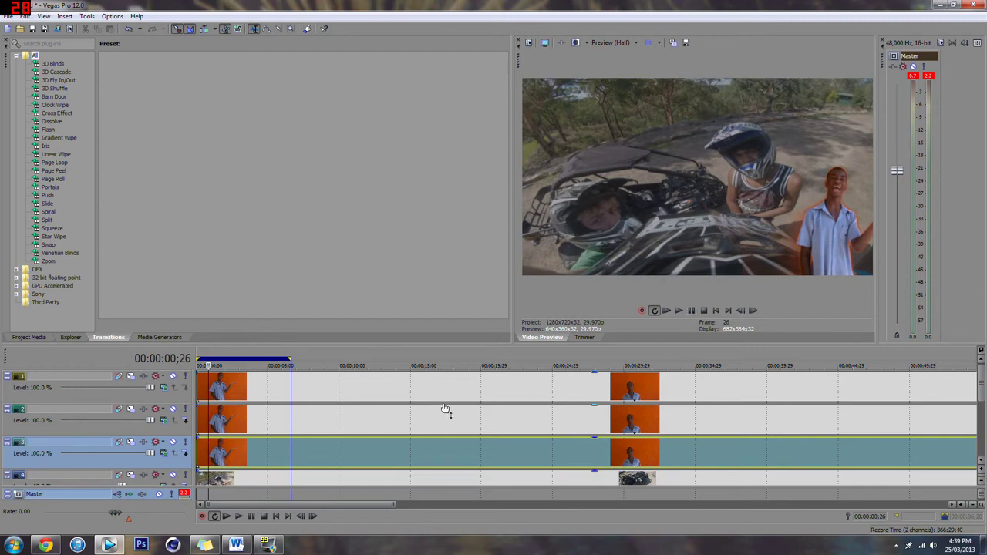
# Set the Chroma Keyer blur amount to 0.000 on all three stacked copies of the keyed clip, previewing at 00:00:26;25.
pyautogui.scroll(-4, 643, 420)
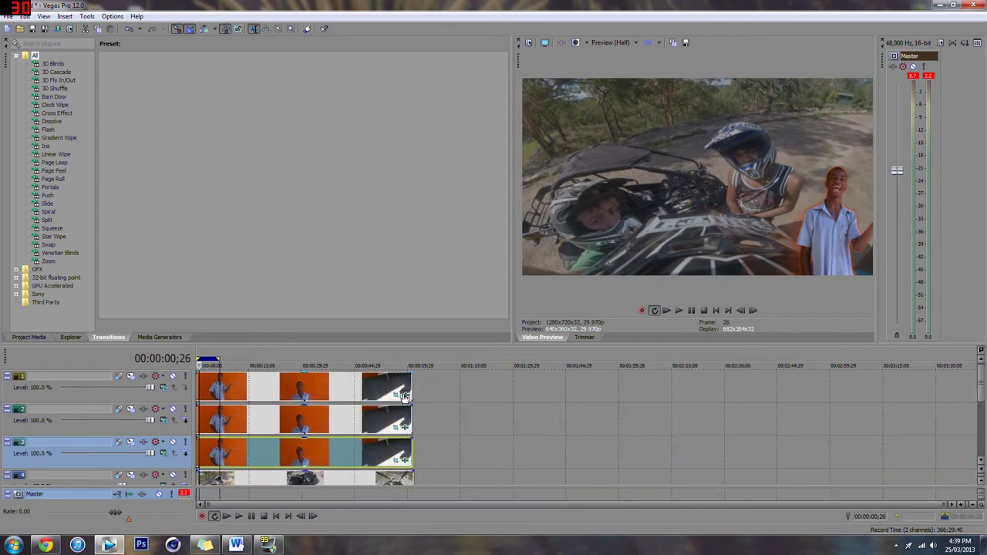
pyautogui.click(405, 396)
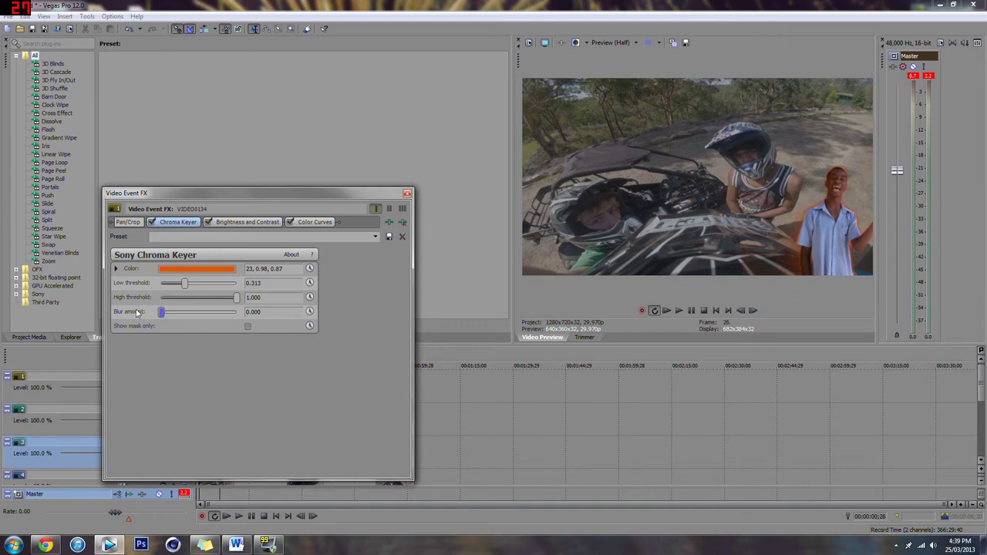
pyautogui.click(407, 195)
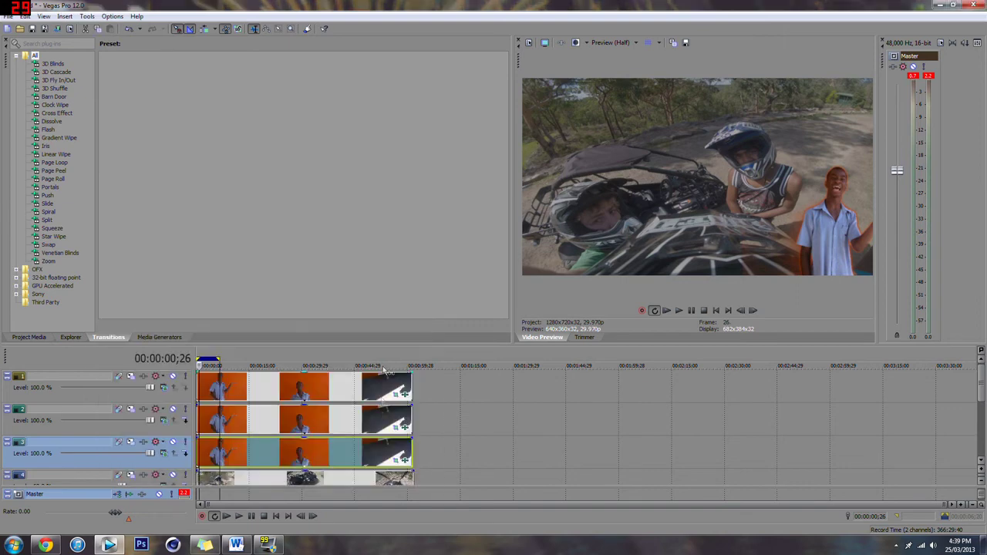
pyautogui.click(404, 428)
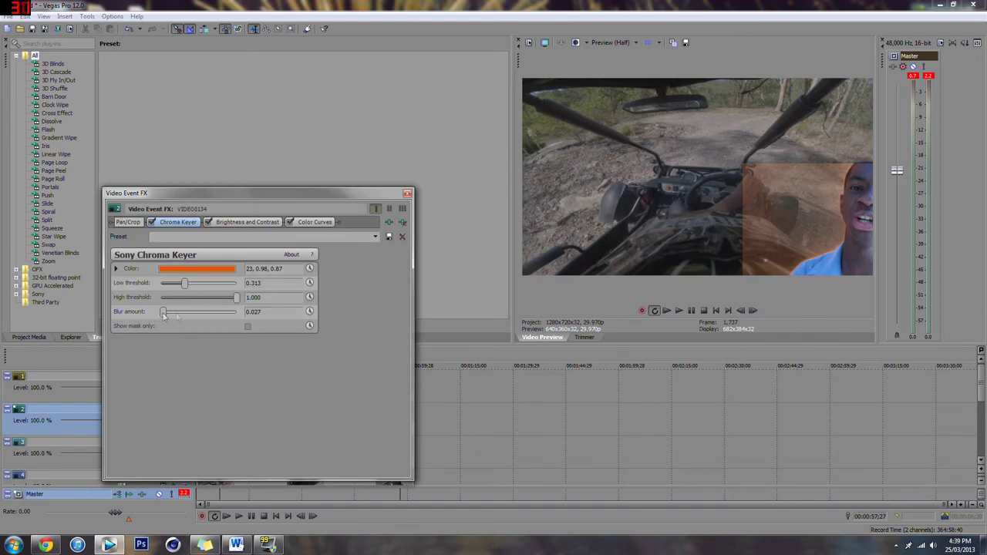
pyautogui.click(408, 194)
pyautogui.click(335, 465)
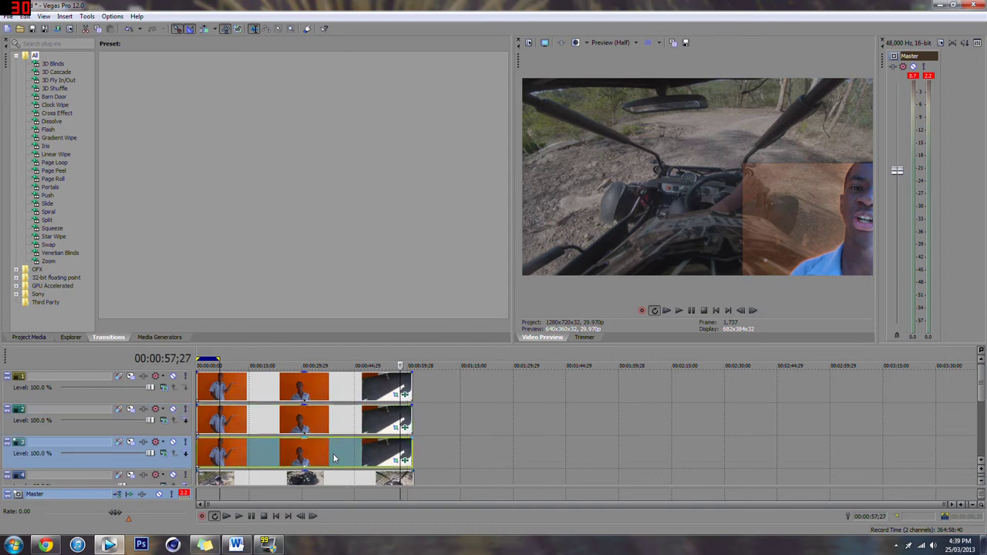
pyautogui.click(292, 455)
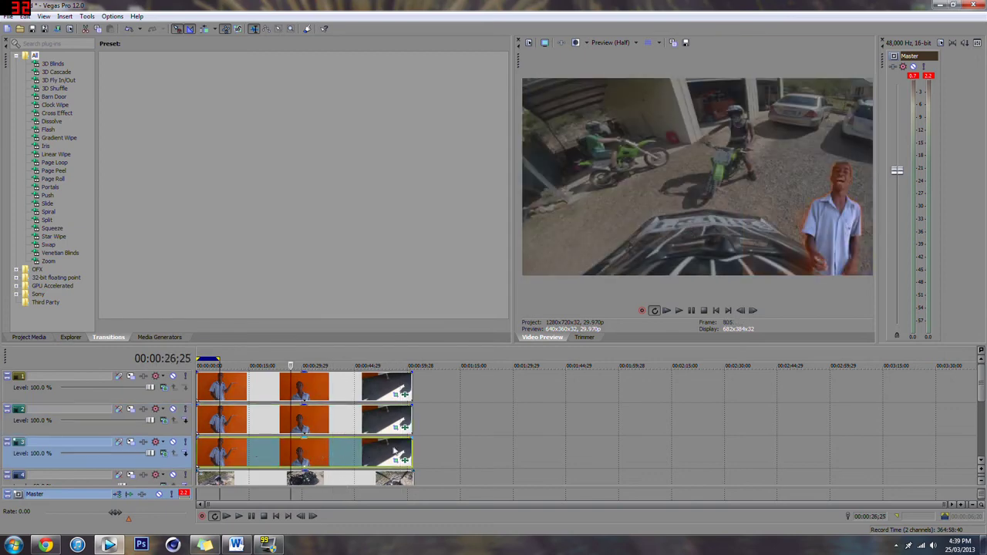
pyautogui.click(401, 427)
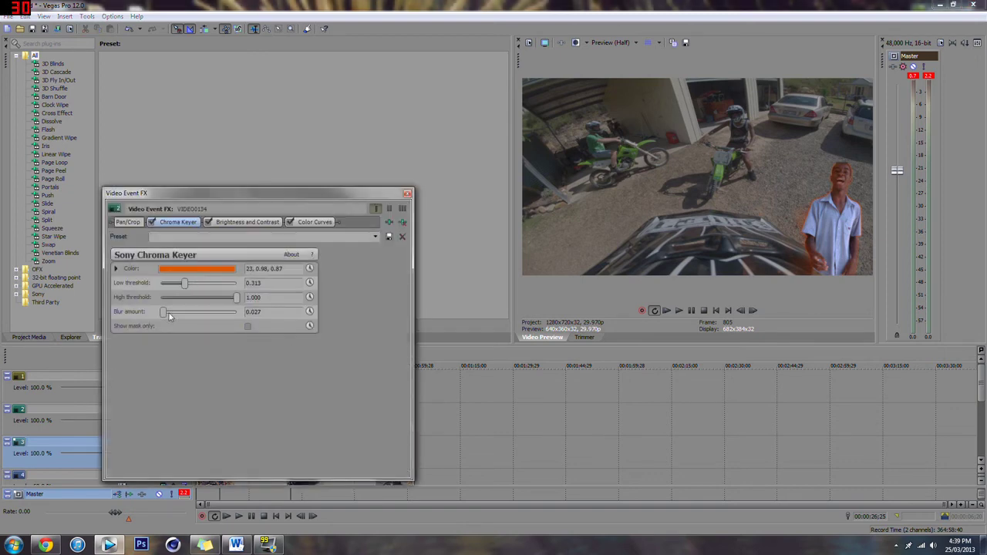
pyautogui.click(408, 193)
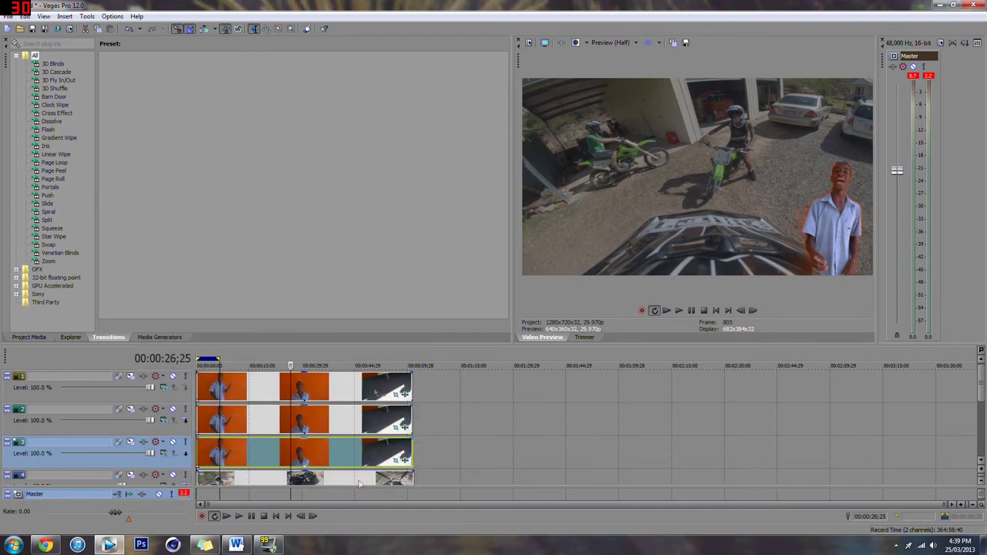
pyautogui.click(403, 460)
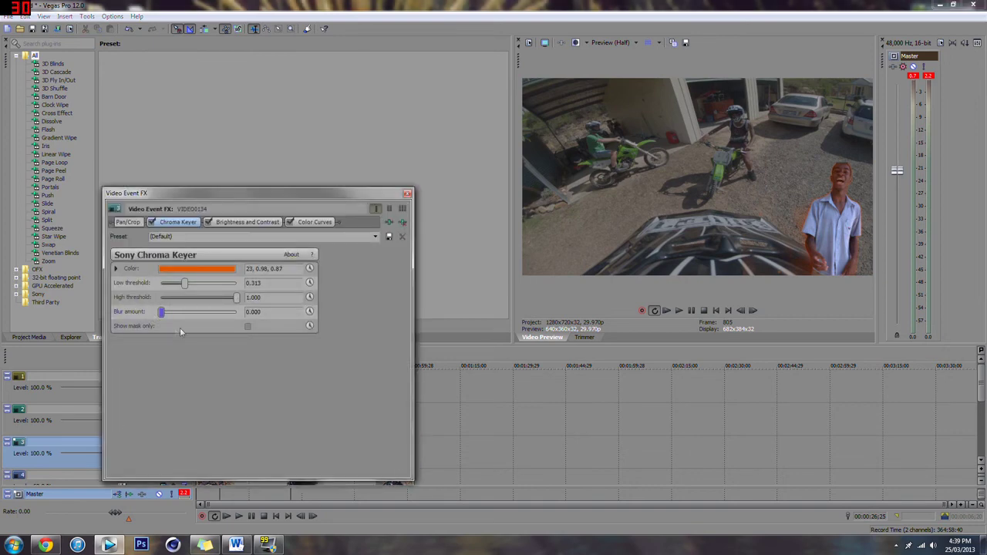
pyautogui.click(408, 194)
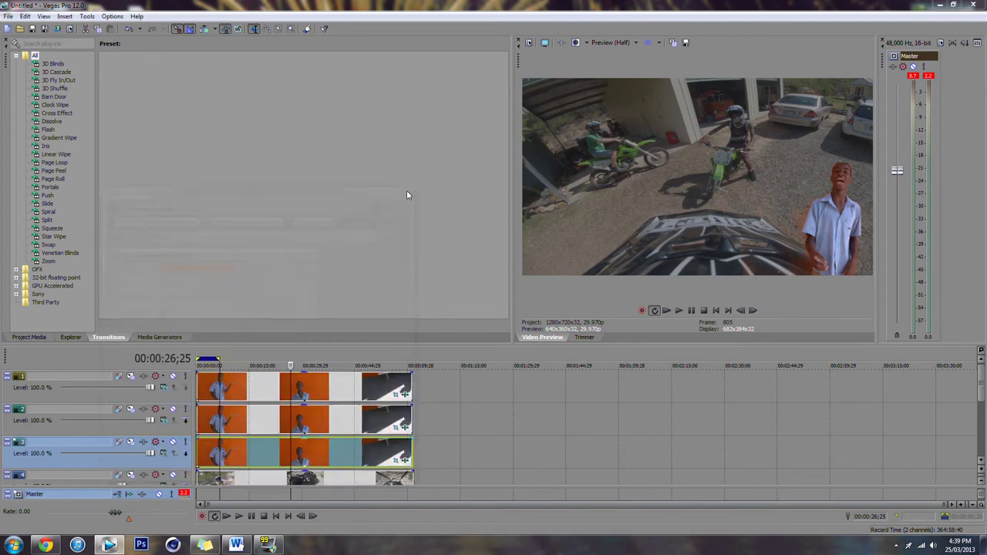
# Check the Chroma Keyer settings of the upper two copies and set the track 3 copy's low threshold to about 0.660.
pyautogui.click(404, 396)
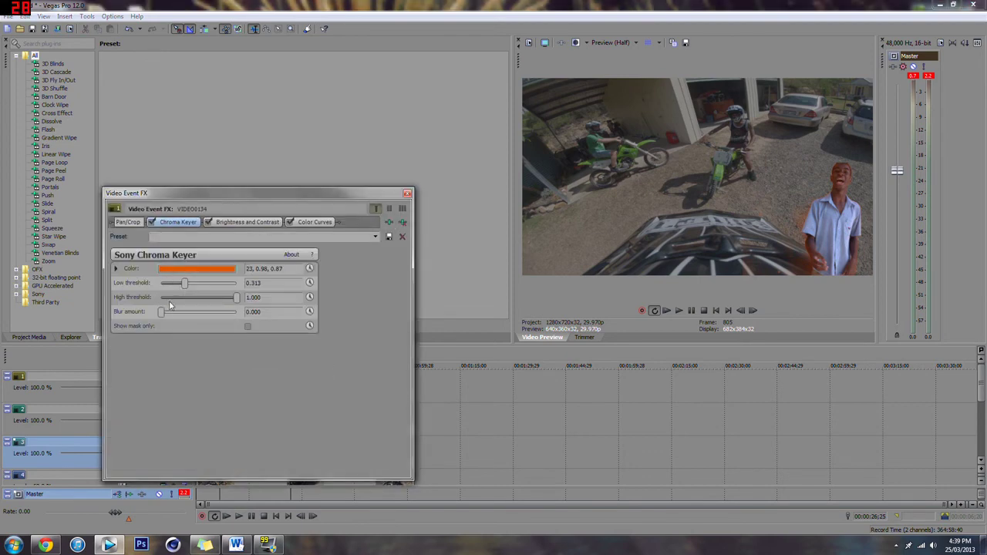
pyautogui.click(407, 193)
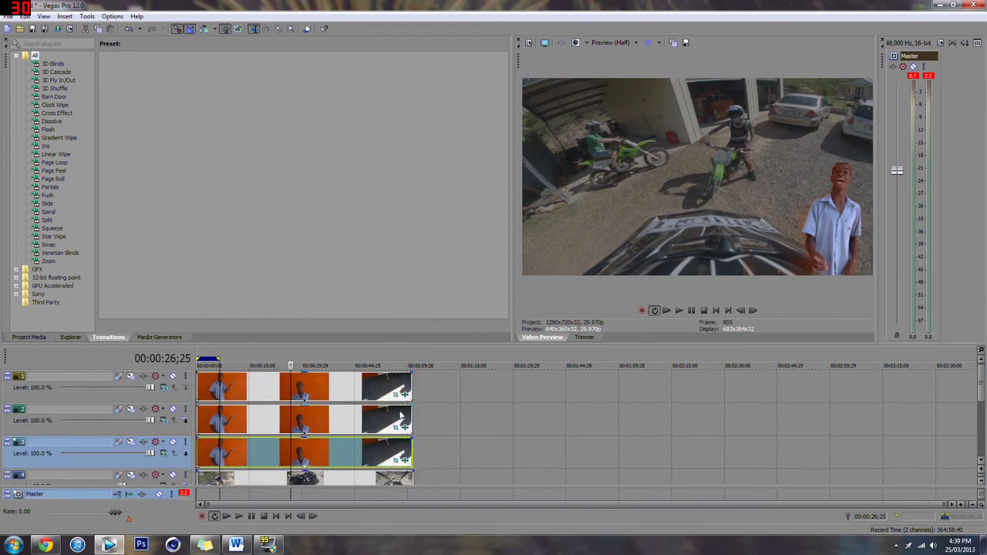
pyautogui.click(404, 429)
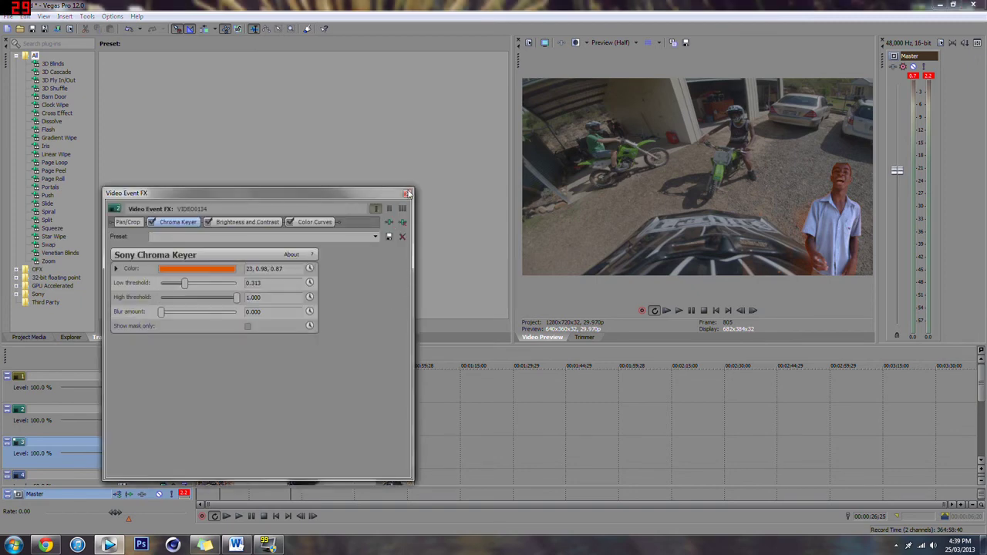
pyautogui.click(408, 194)
pyautogui.click(405, 461)
pyautogui.moveTo(193, 286); pyautogui.dragTo(217, 287)
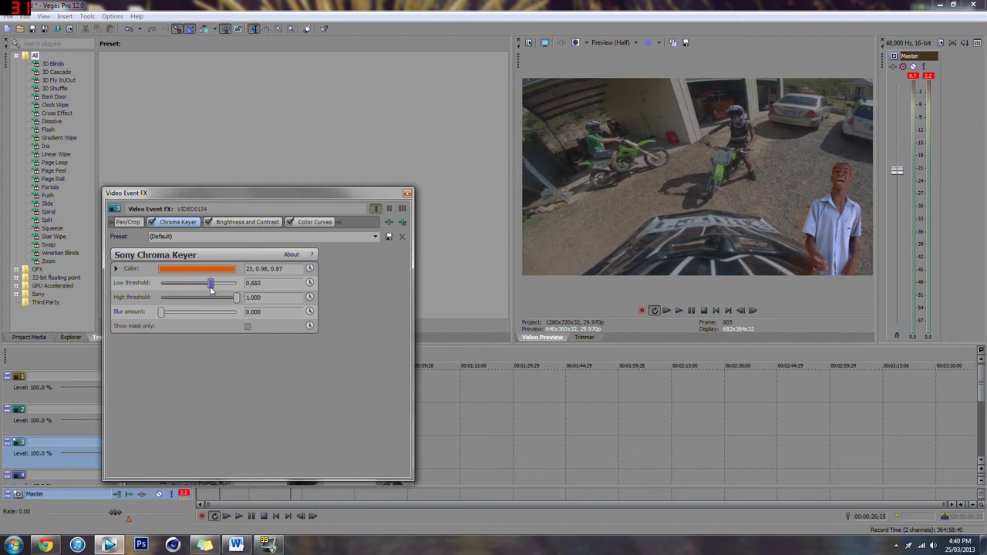
pyautogui.click(407, 193)
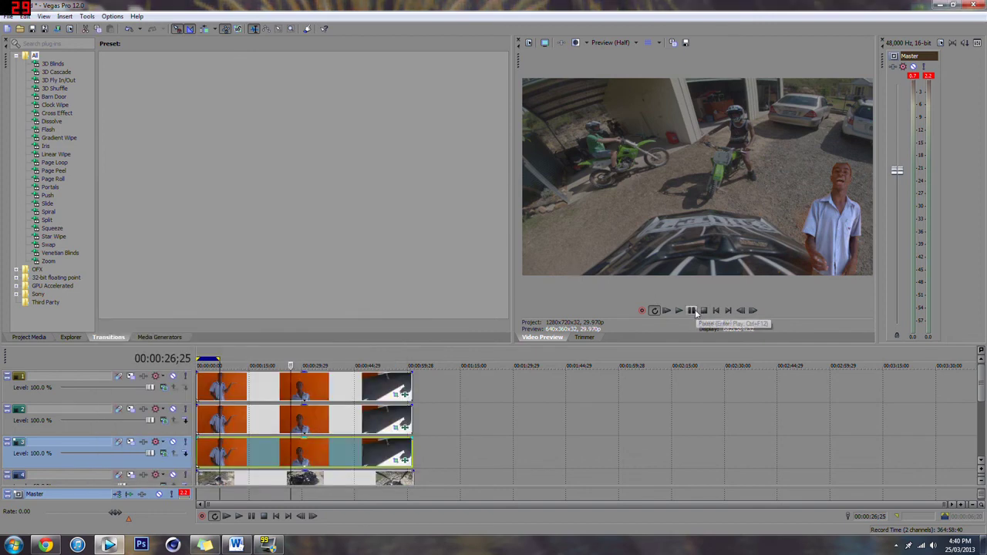
# Play the composite briefly from 00:00:11;29 and enlarge the timeline area to show the background video and audio tracks.
pyautogui.click(237, 447)
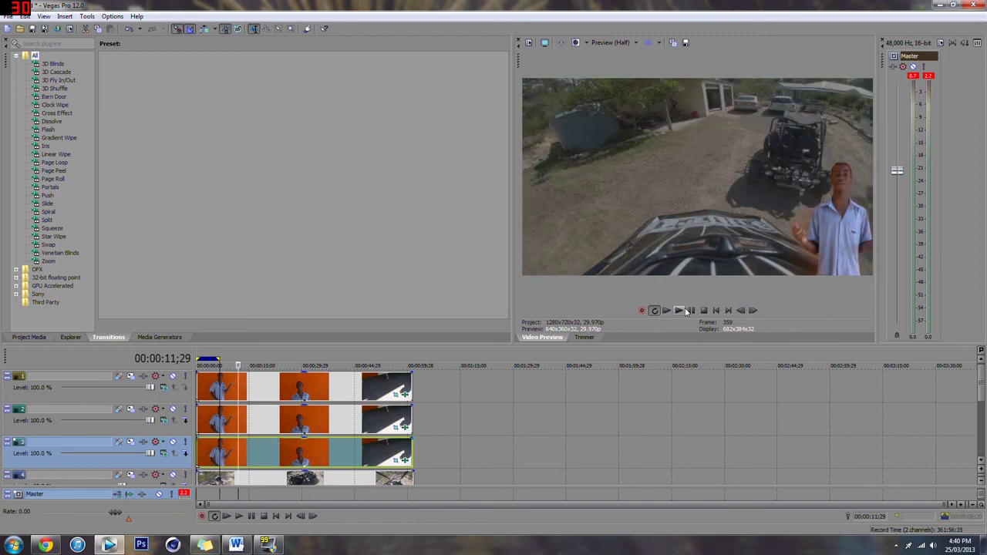
pyautogui.click(680, 310)
pyautogui.click(691, 310)
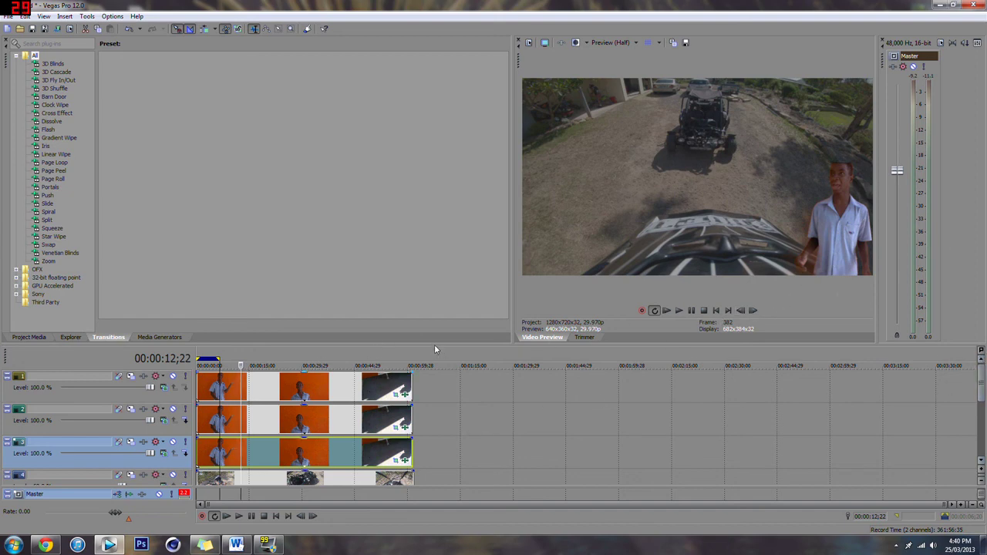
pyautogui.moveTo(434, 343); pyautogui.dragTo(439, 264)
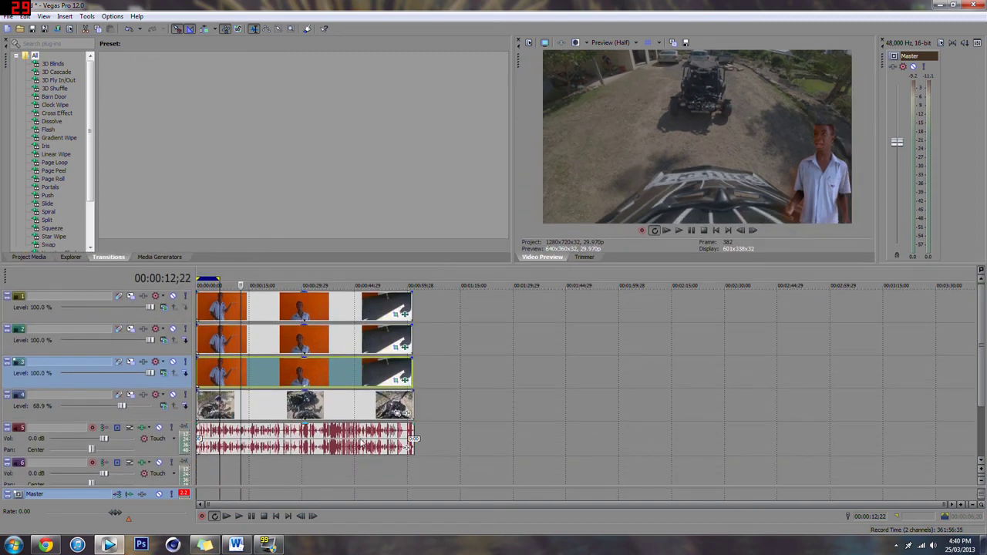